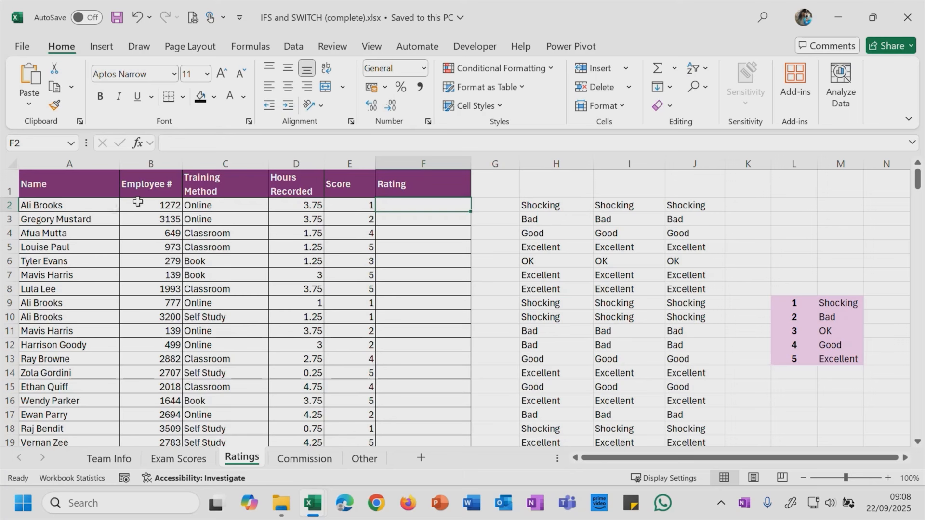
# - Compare the first scores in column E and the empty Rating column with the score-to-rating key in L9:M13
pyautogui.click(340, 206)
pyautogui.click(407, 206)
pyautogui.click(349, 206)
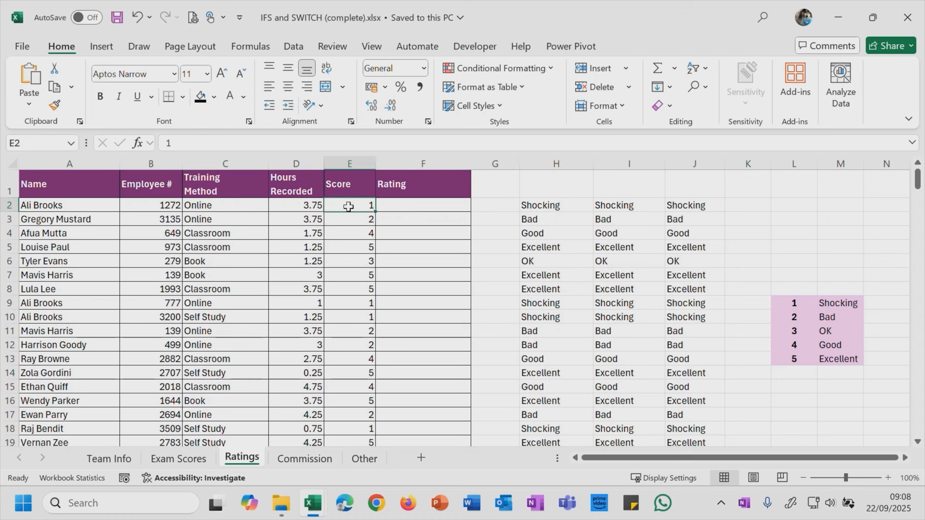
pyautogui.click(852, 304)
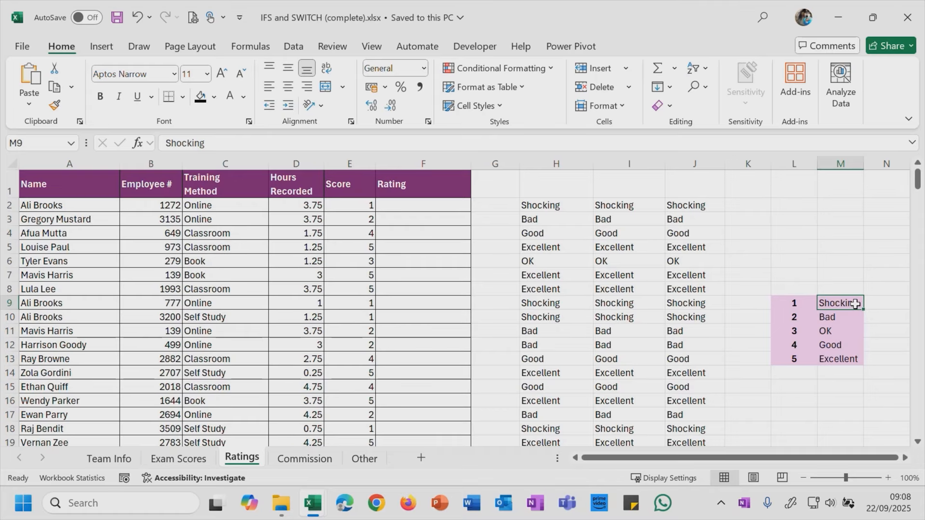
pyautogui.click(362, 219)
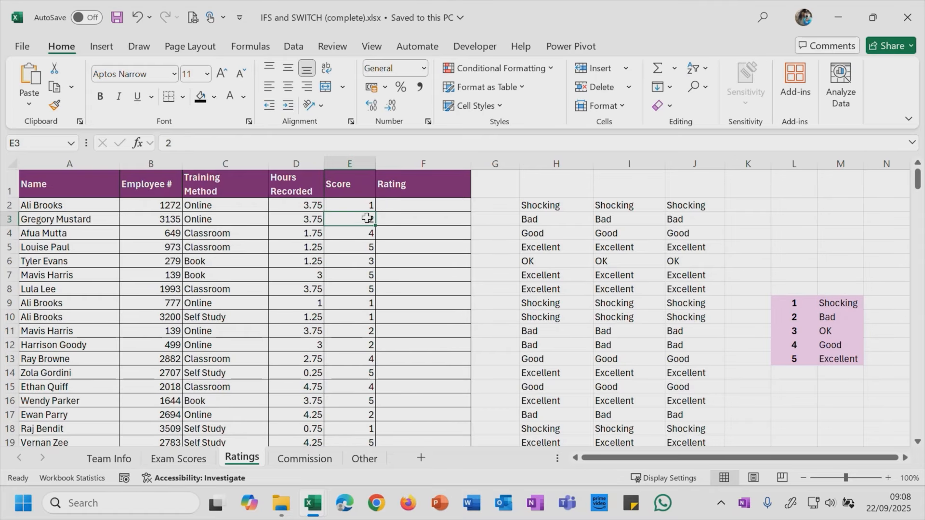
pyautogui.click(832, 320)
pyautogui.click(425, 206)
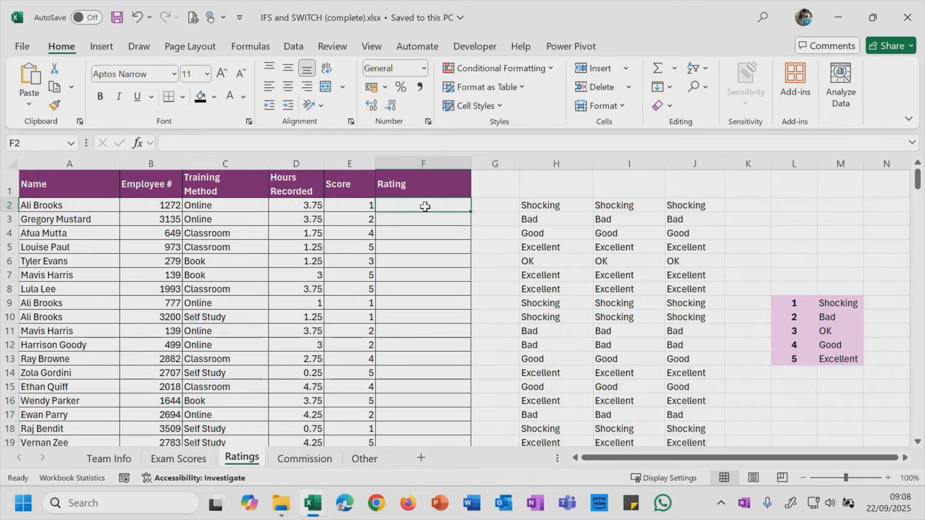
# - Review the nested IF, IFS and SWITCH rating formulas in H2, I2 and J2
pyautogui.moveTo(549, 166); pyautogui.dragTo(694, 164)
pyautogui.click(557, 206)
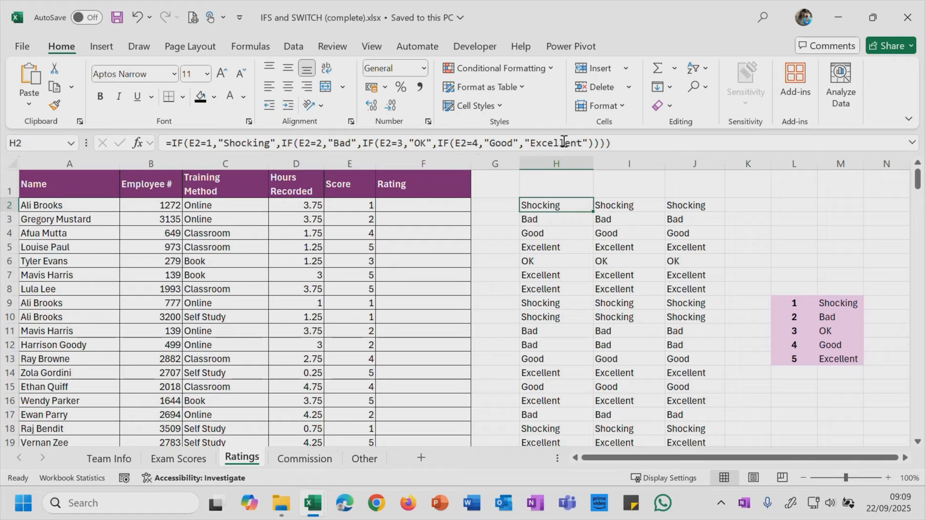
pyautogui.click(635, 206)
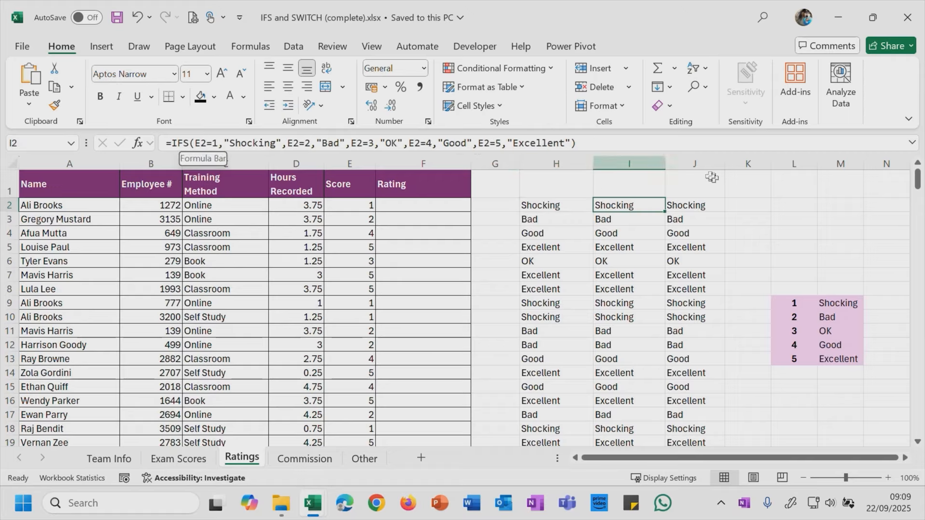
pyautogui.click(705, 204)
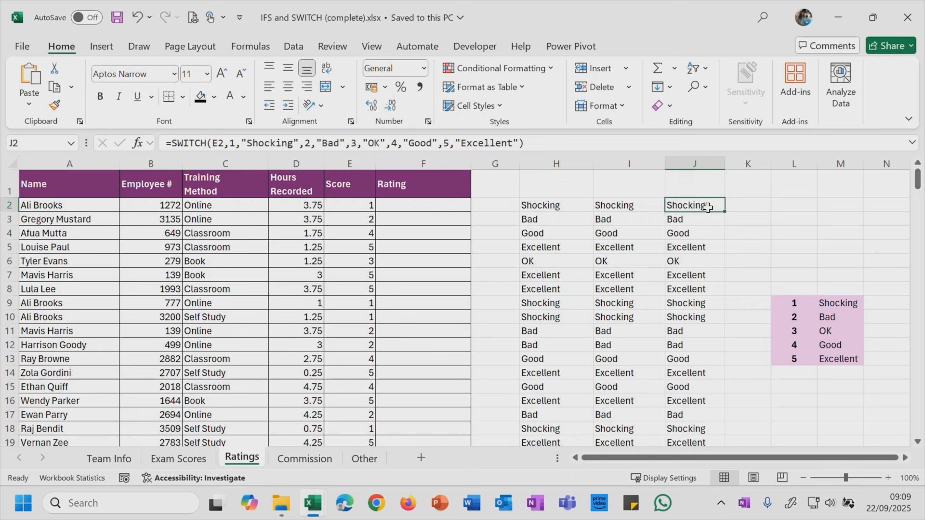
pyautogui.click(633, 205)
pyautogui.click(564, 206)
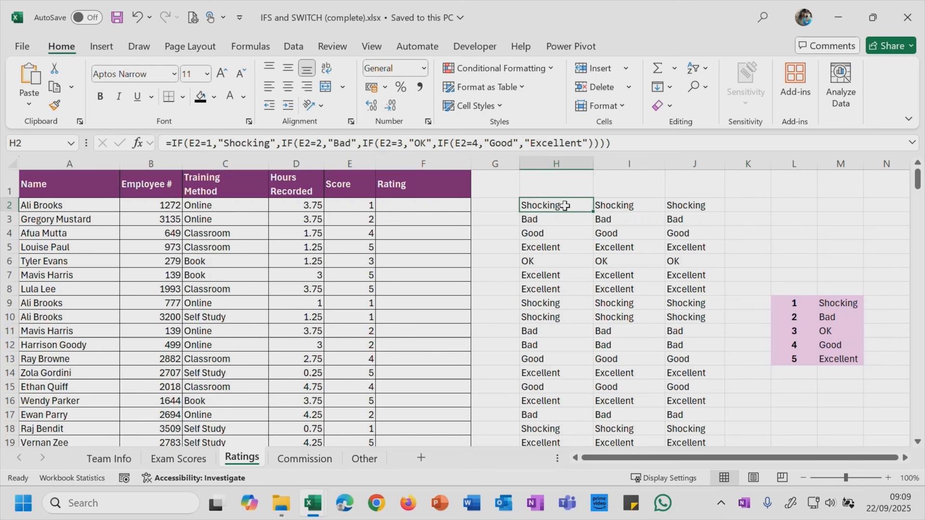
# - Examine how the rating key in L9:M13 relates to the score in E2 and the rating cell F2
pyautogui.moveTo(781, 302); pyautogui.dragTo(843, 357)
pyautogui.click(841, 274)
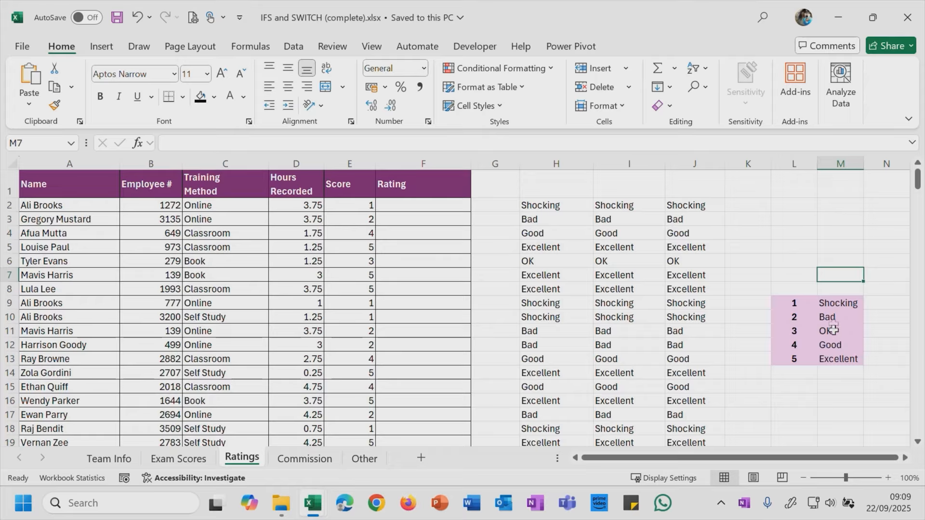
pyautogui.click(426, 205)
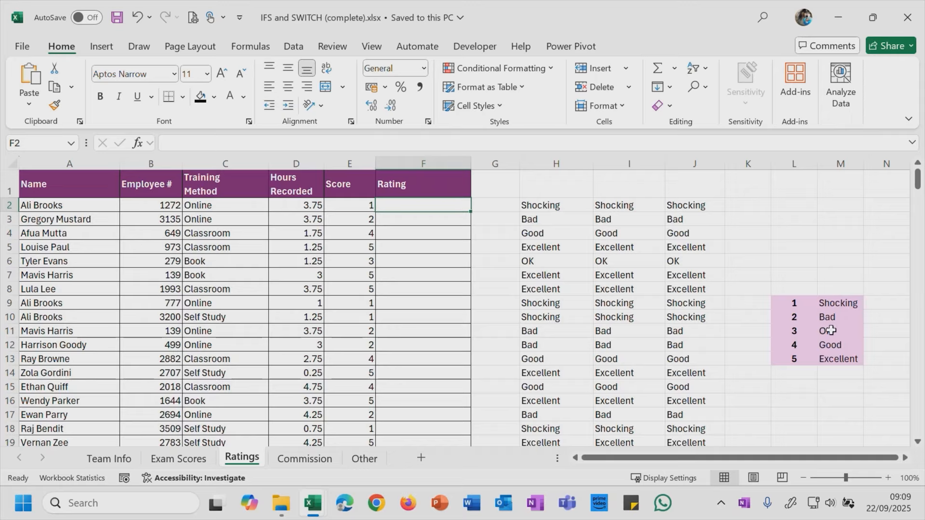
pyautogui.click(347, 207)
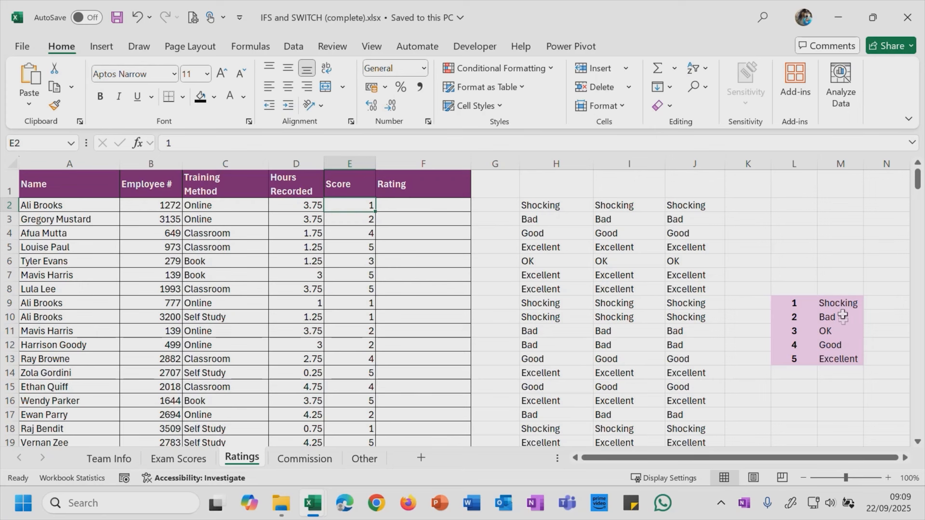
pyautogui.click(426, 205)
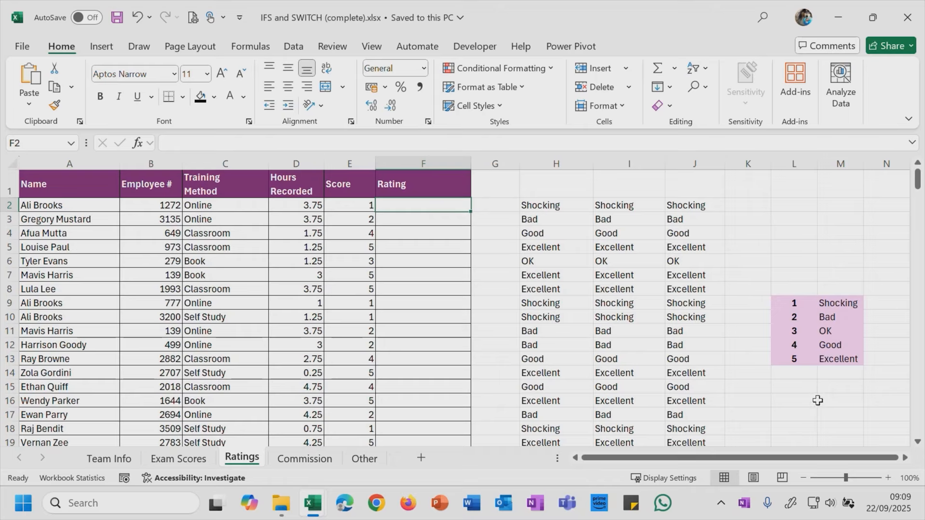
# - Name the rating key range L9:M13 "ratings"
pyautogui.moveTo(781, 303); pyautogui.dragTo(838, 358)
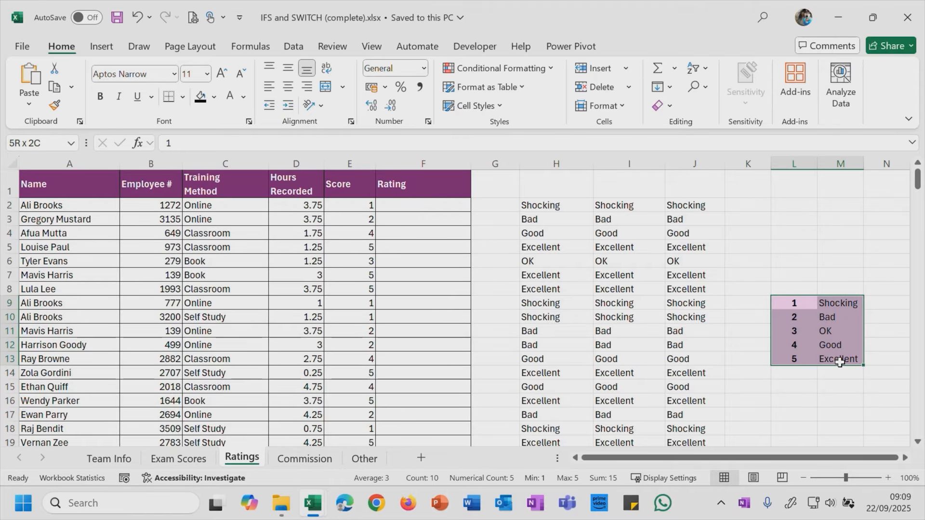
pyautogui.click(36, 141)
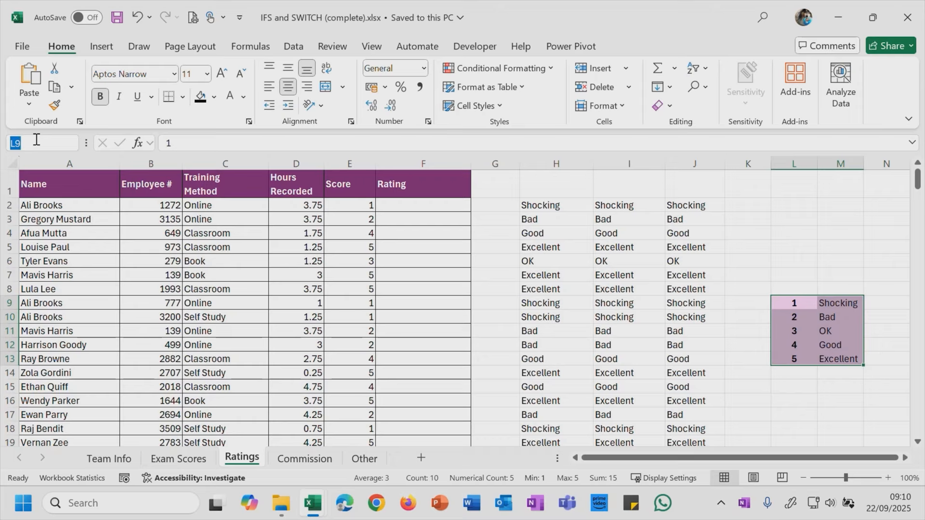
pyautogui.write('ratings')
pyautogui.press('Return')
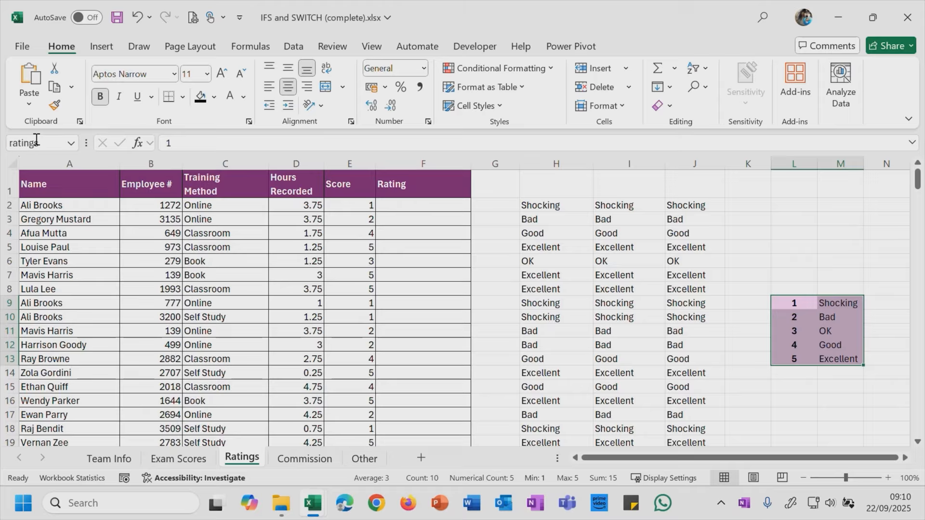
# - Enter =VLOOKUP(E2,ratings,2) in F2 and copy the formula down the Rating column
pyautogui.click(451, 207)
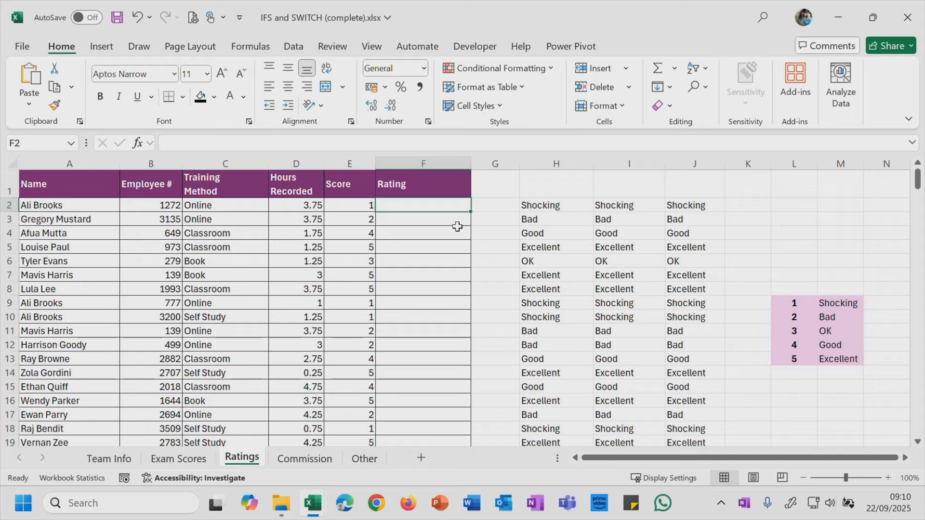
pyautogui.write('=')
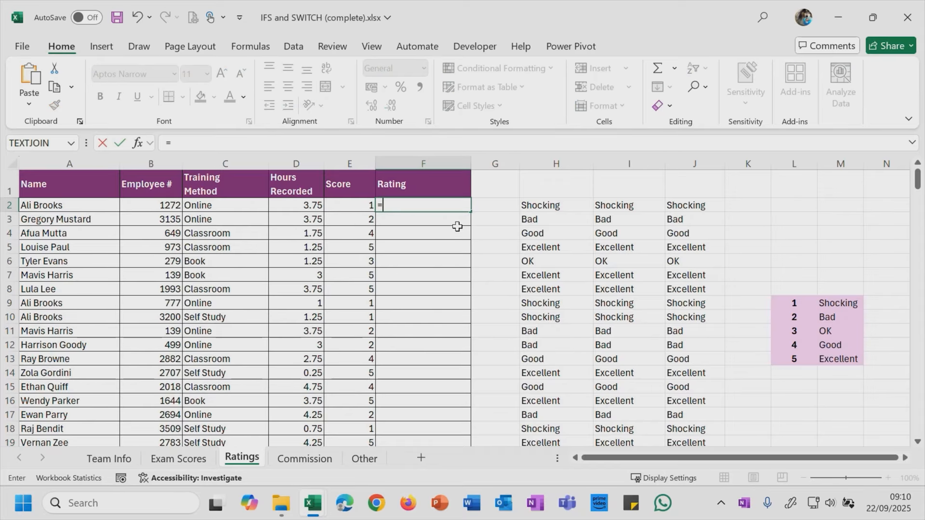
pyautogui.write('VLOOKUP')
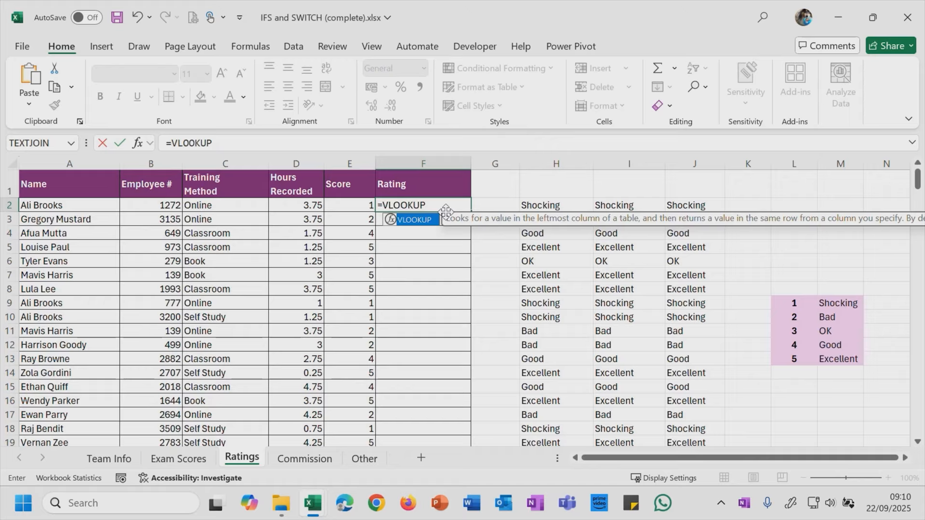
pyautogui.write('(')
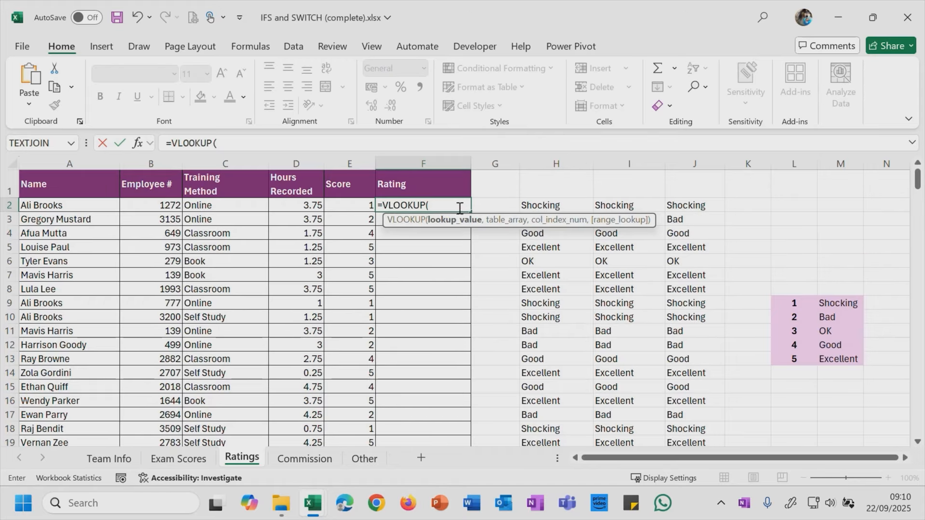
pyautogui.click(356, 206)
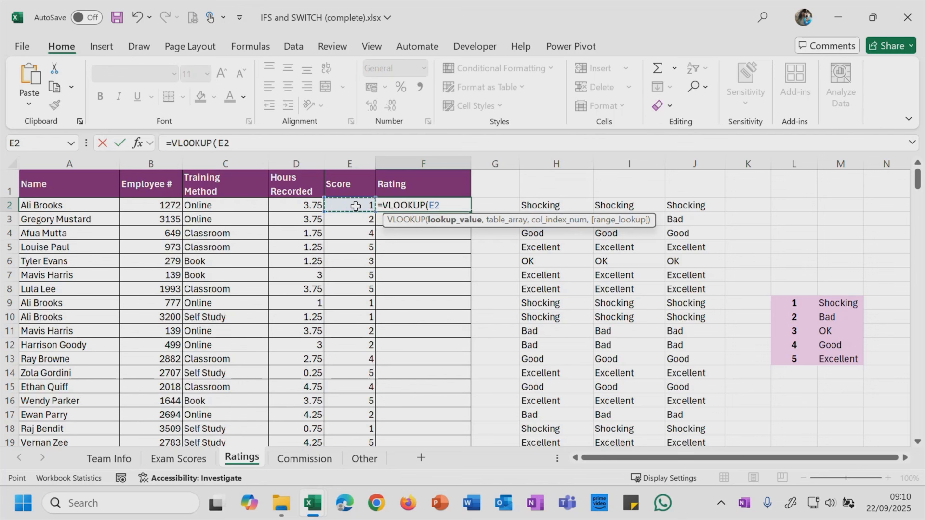
pyautogui.write(',')
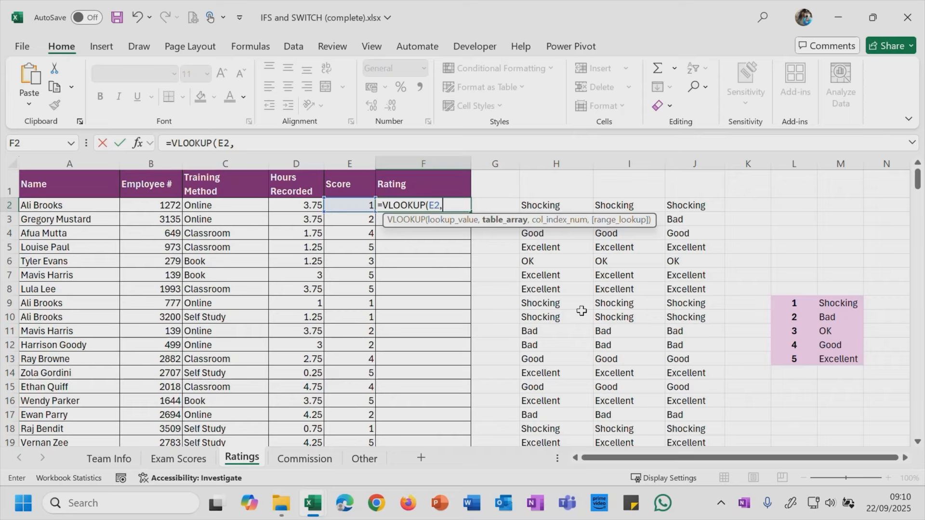
pyautogui.write('RAT')
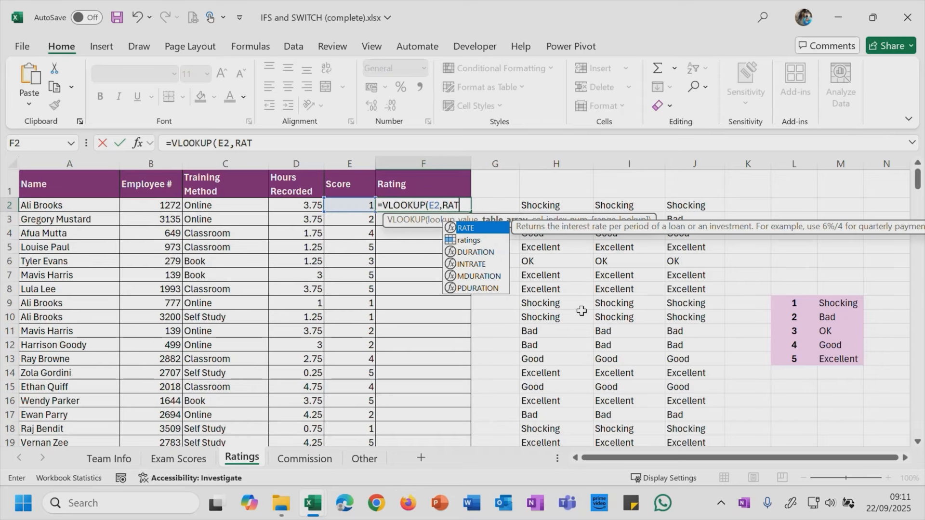
pyautogui.click(464, 241)
pyautogui.doubleClick(464, 241)
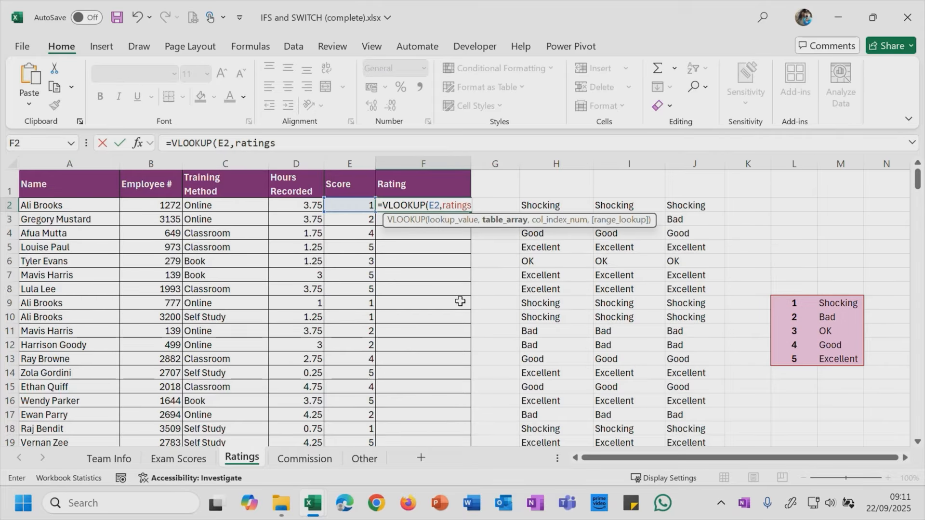
pyautogui.write(',2')
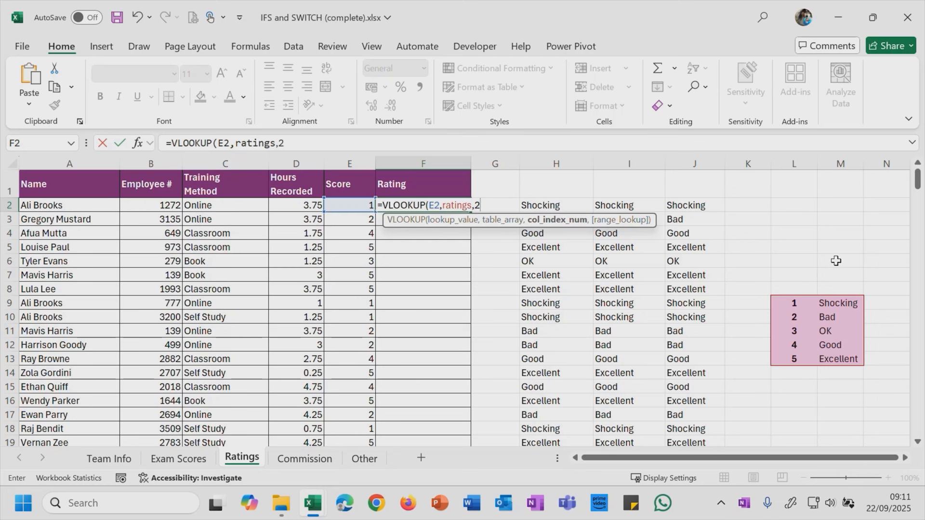
pyautogui.write(')')
pyautogui.hotkey('ctrl', 'Return')
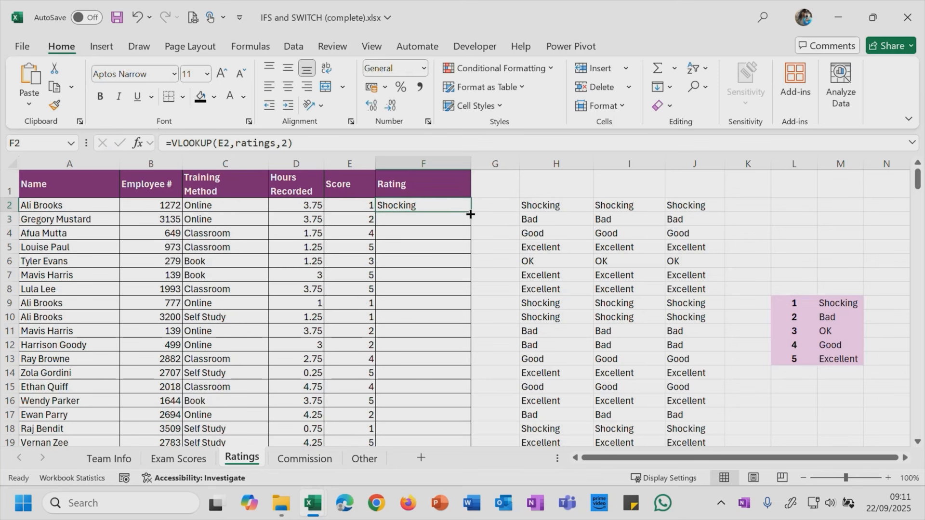
pyautogui.doubleClick(467, 213)
pyautogui.click(435, 205)
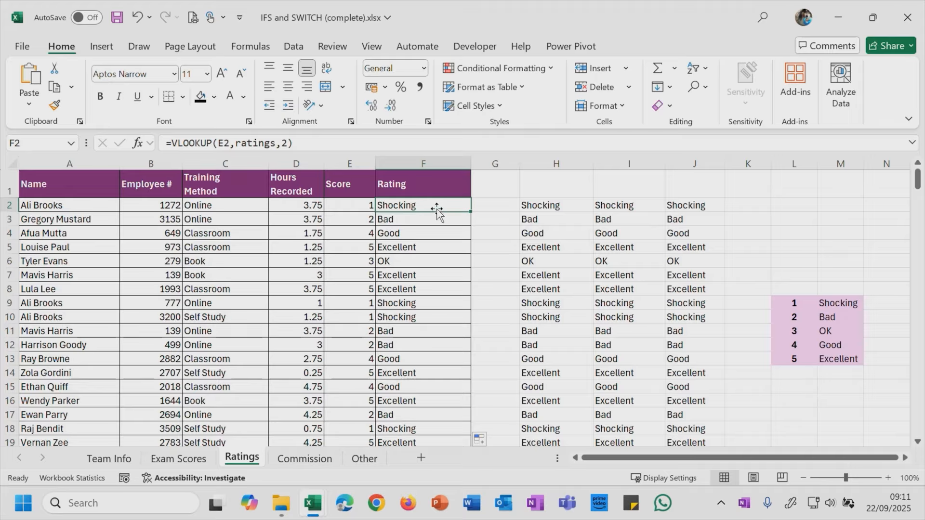
# - Change the rating text for score 1 in M9 to "Terrible"
pyautogui.click(836, 305)
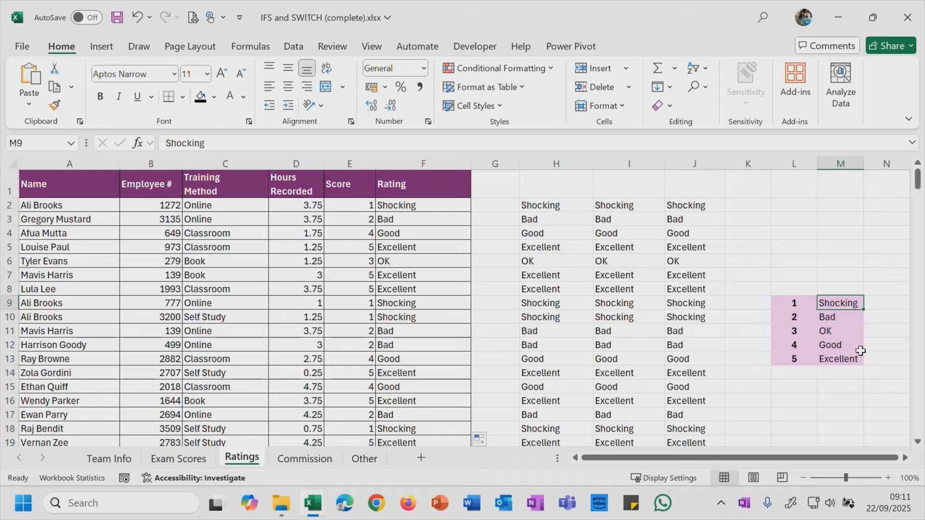
pyautogui.write('Terribel')
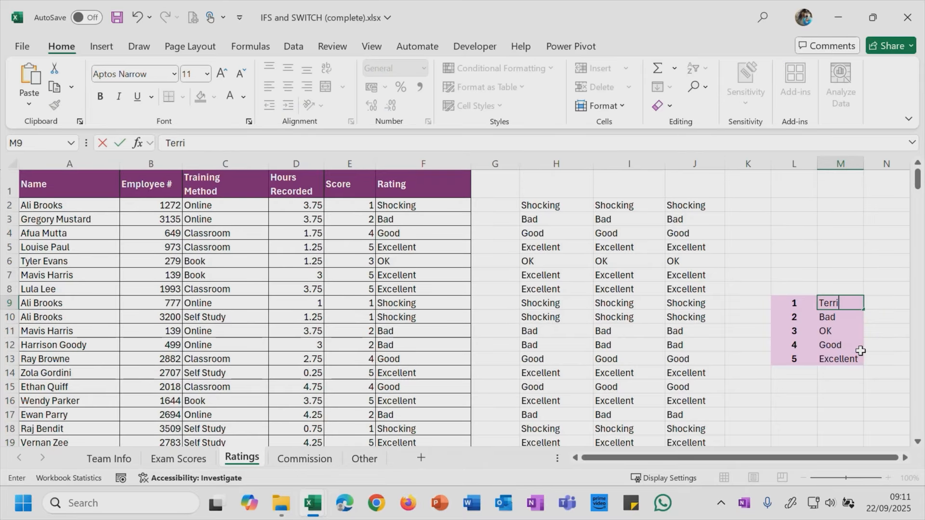
pyautogui.press('BackSpace')
pyautogui.press('BackSpace')
pyautogui.write('le')
pyautogui.press('Return')
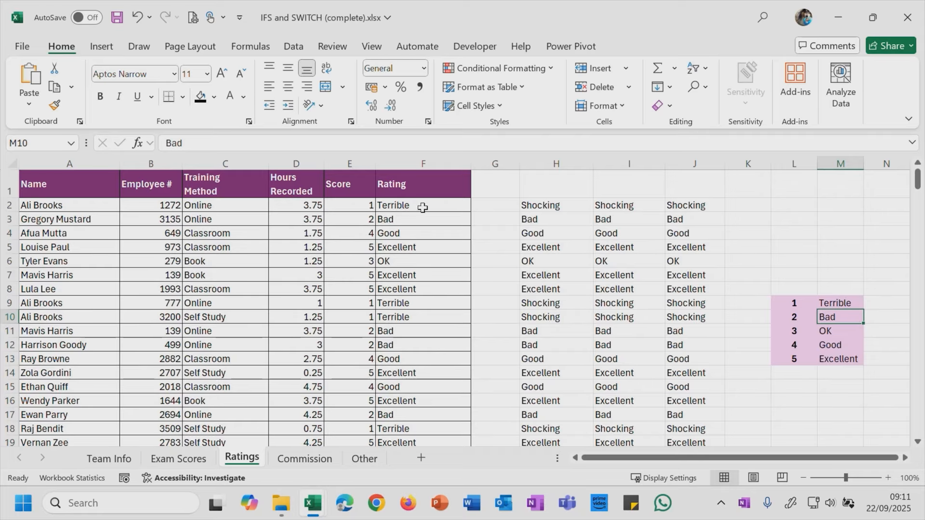
# - Compare the hard-coded rating texts in the H2, I2 and J2 formulas with the VLOOKUP formula in F2
pyautogui.click(557, 204)
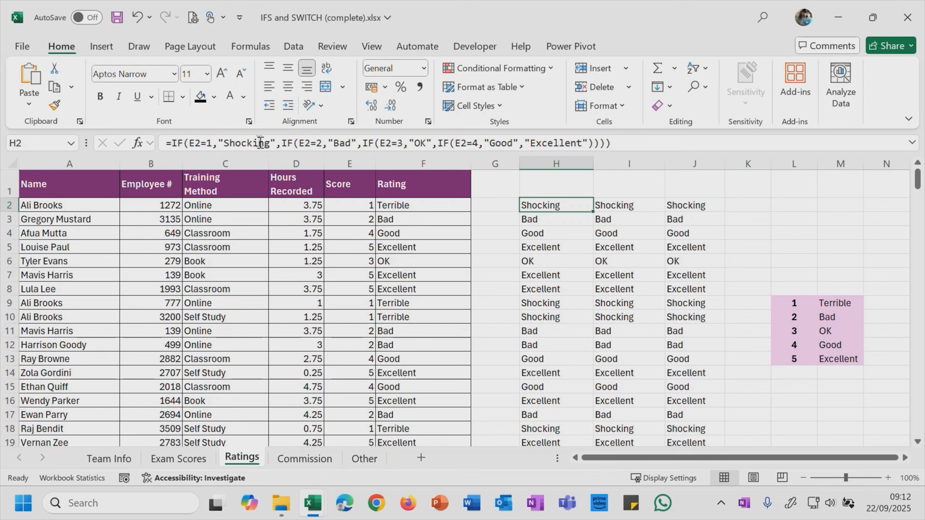
pyautogui.click(636, 204)
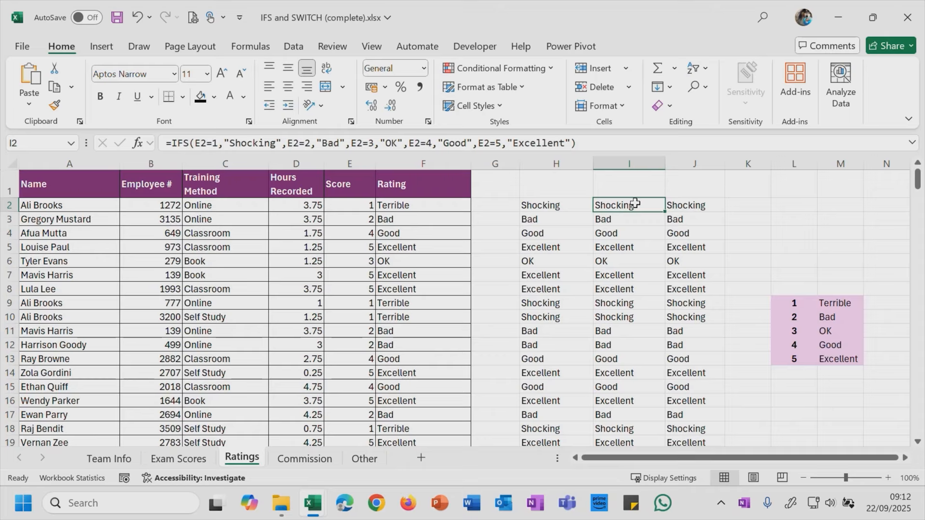
pyautogui.click(695, 205)
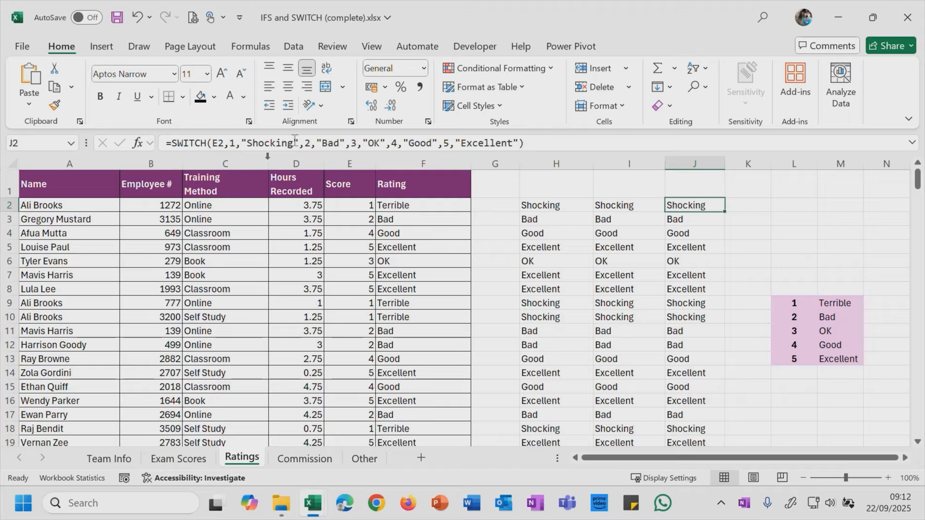
pyautogui.click(612, 207)
pyautogui.click(530, 207)
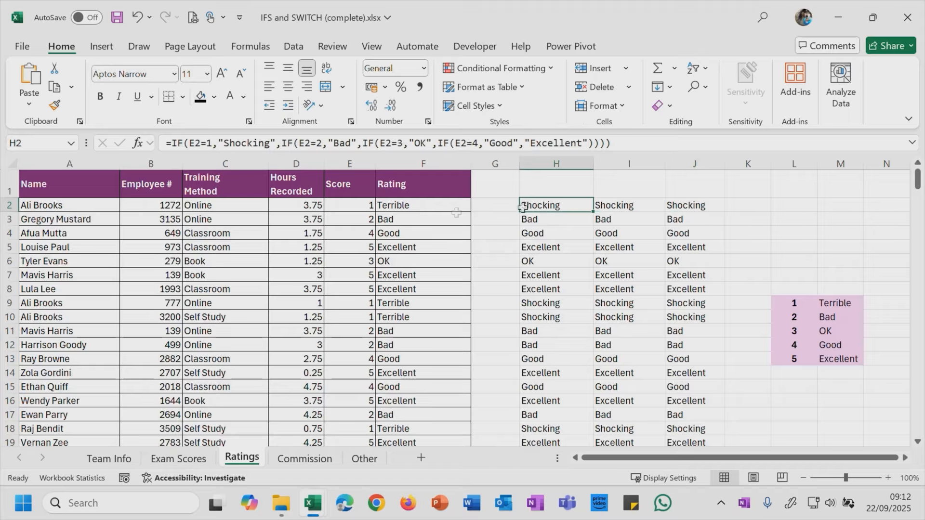
pyautogui.click(430, 206)
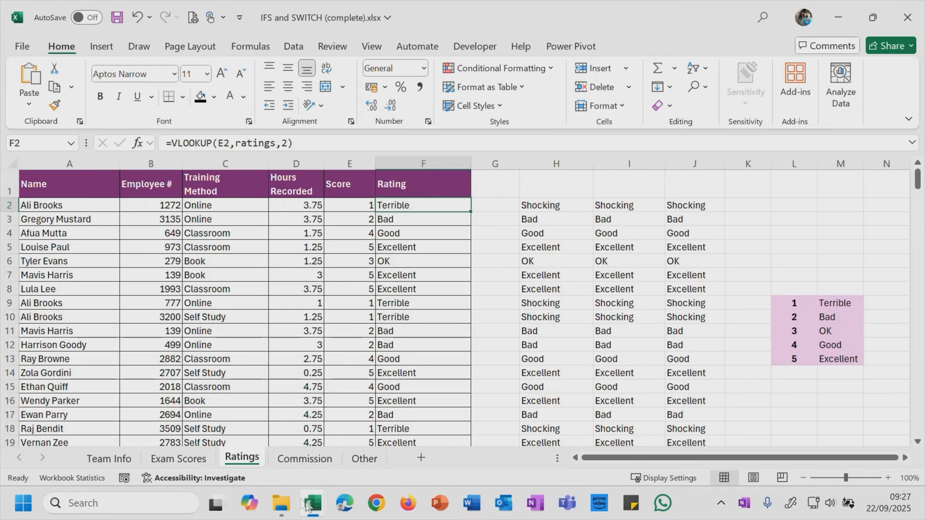
# - Switch to the Orders.xlsx workbook and review the customer names, the order quantities and the Discount Percentage column
pyautogui.moveTo(311, 504)
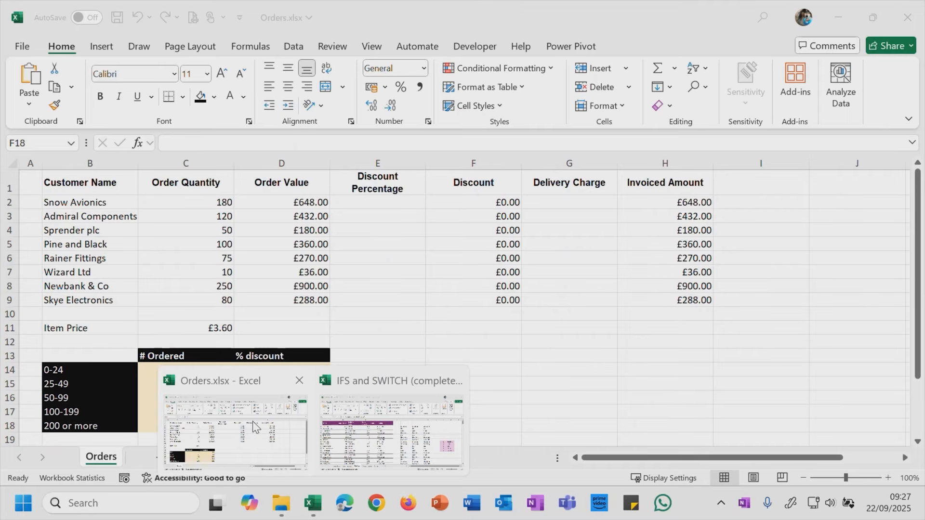
pyautogui.click(253, 421)
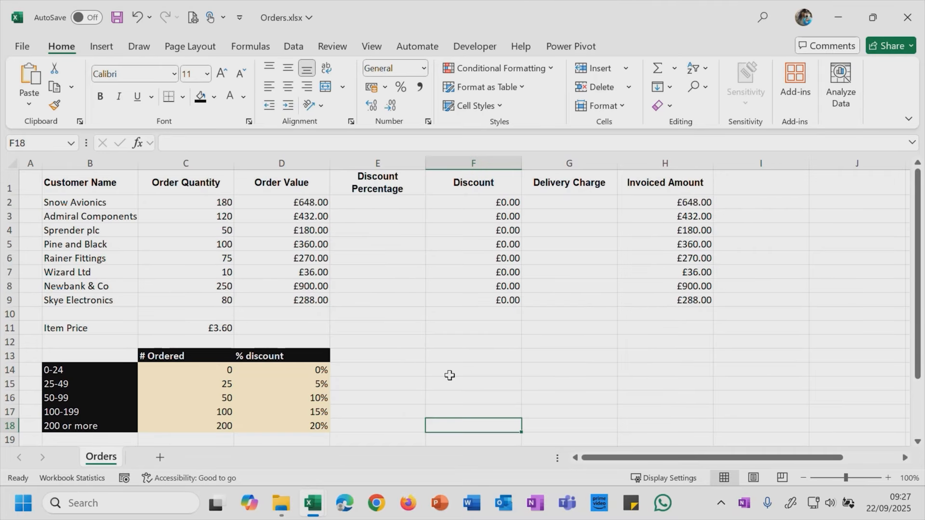
pyautogui.moveTo(100, 202); pyautogui.dragTo(94, 300)
pyautogui.moveTo(185, 204); pyautogui.dragTo(188, 300)
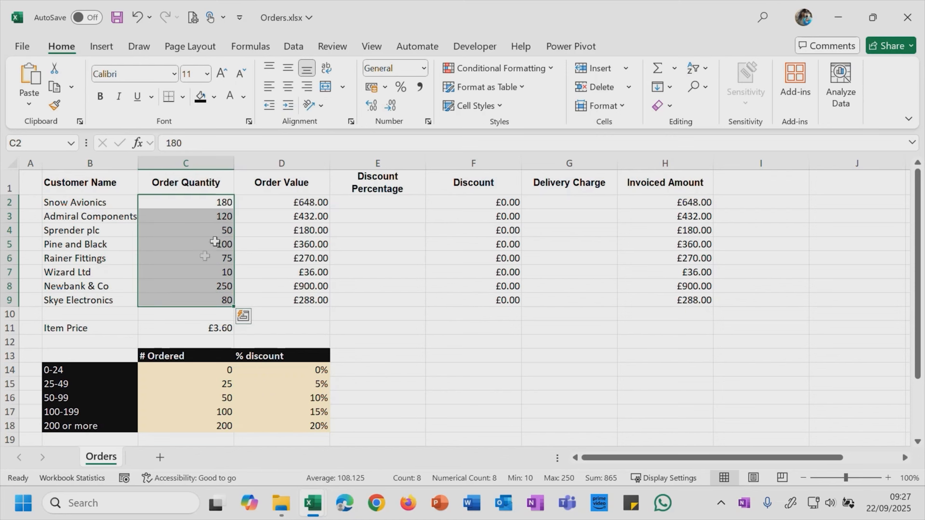
pyautogui.click(385, 202)
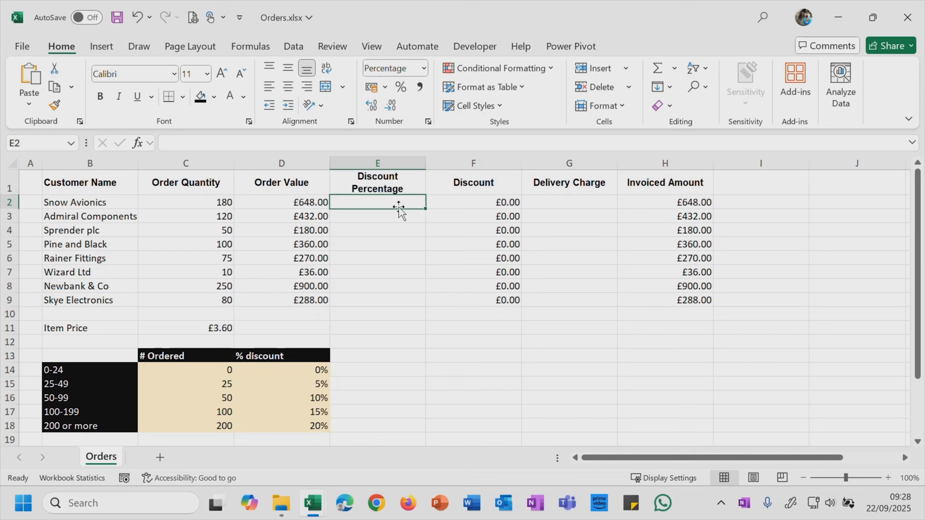
pyautogui.click(196, 203)
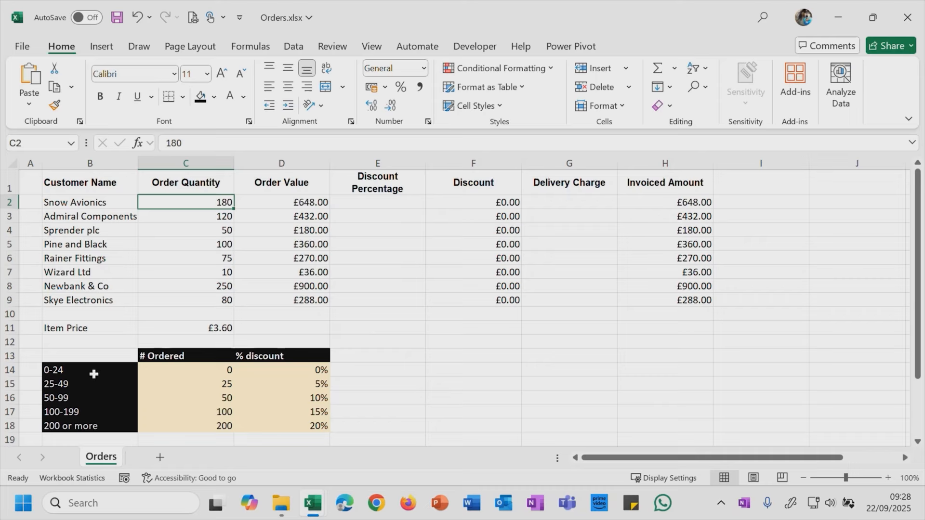
# - Examine the order quantity bands in B14:B18 and the discount percentages assigned to them in column D
pyautogui.click(58, 372)
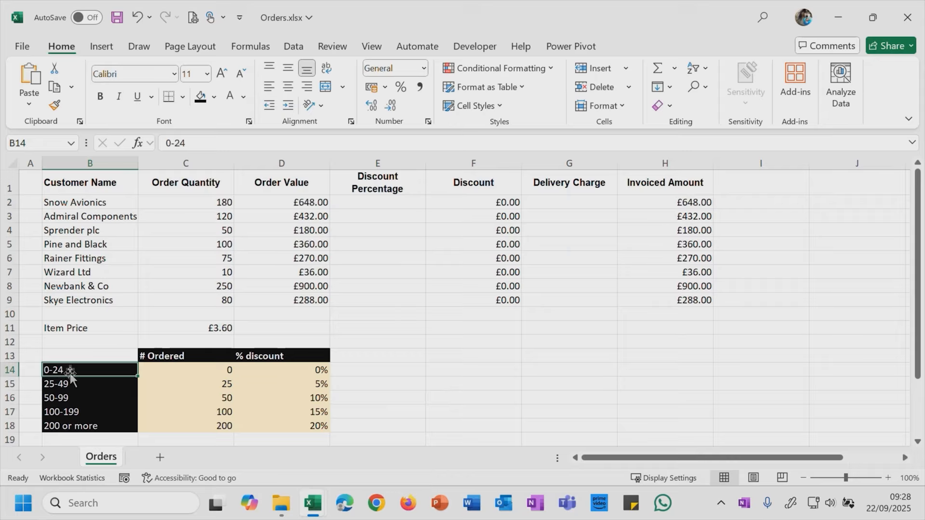
pyautogui.click(304, 371)
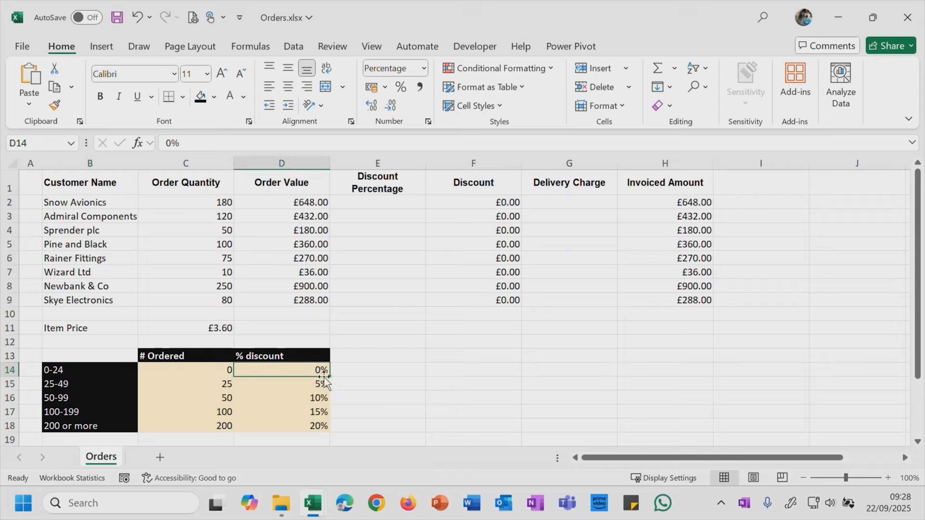
pyautogui.click(67, 385)
pyautogui.click(307, 388)
pyautogui.click(56, 397)
pyautogui.click(58, 371)
pyautogui.click(59, 385)
pyautogui.click(62, 397)
pyautogui.click(69, 410)
pyautogui.click(73, 425)
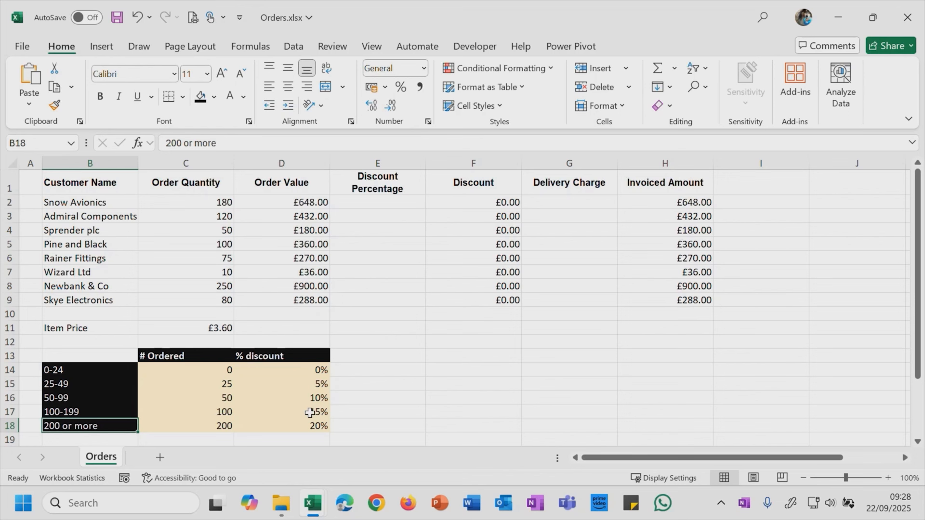
# - Compare the first customer's order quantity in C2 with the band labels in B14:B18 and the lookup table in C14:D18
pyautogui.click(398, 206)
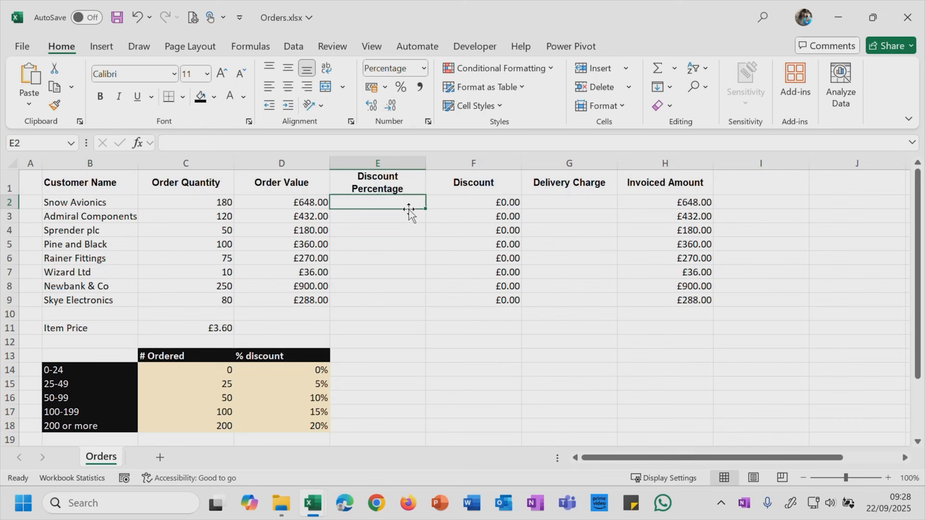
pyautogui.click(179, 202)
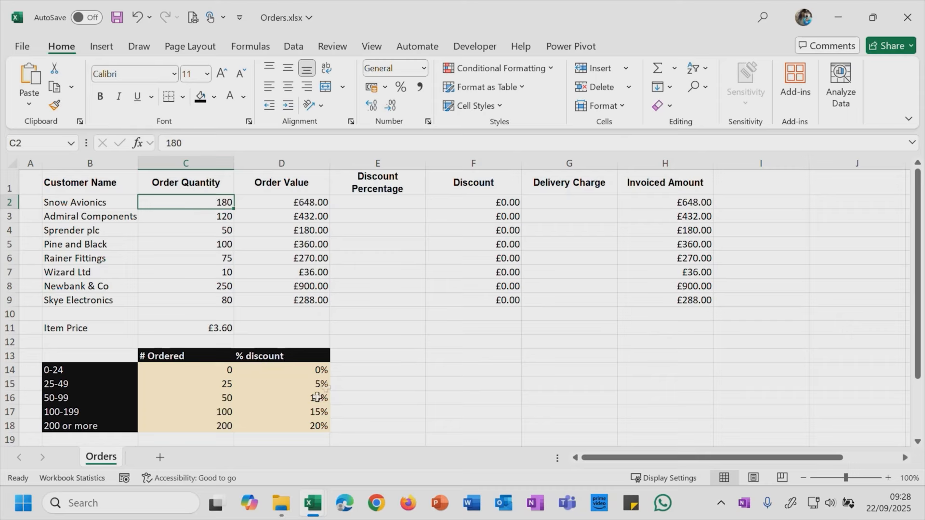
pyautogui.moveTo(111, 369); pyautogui.dragTo(118, 426)
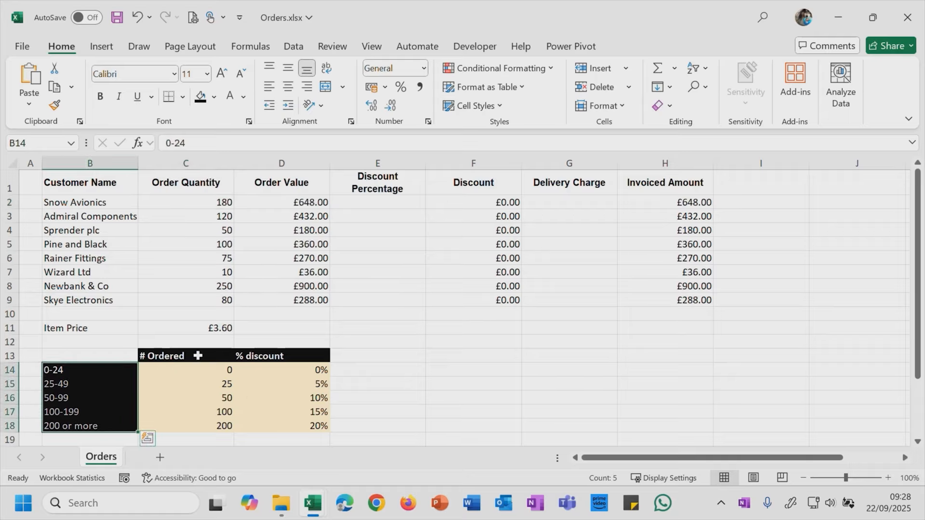
pyautogui.click(108, 372)
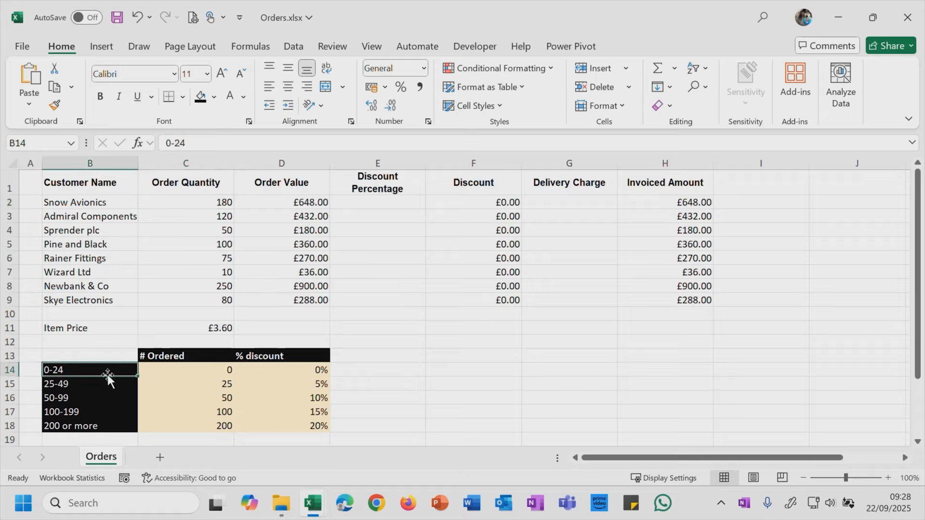
pyautogui.moveTo(196, 368); pyautogui.dragTo(308, 423)
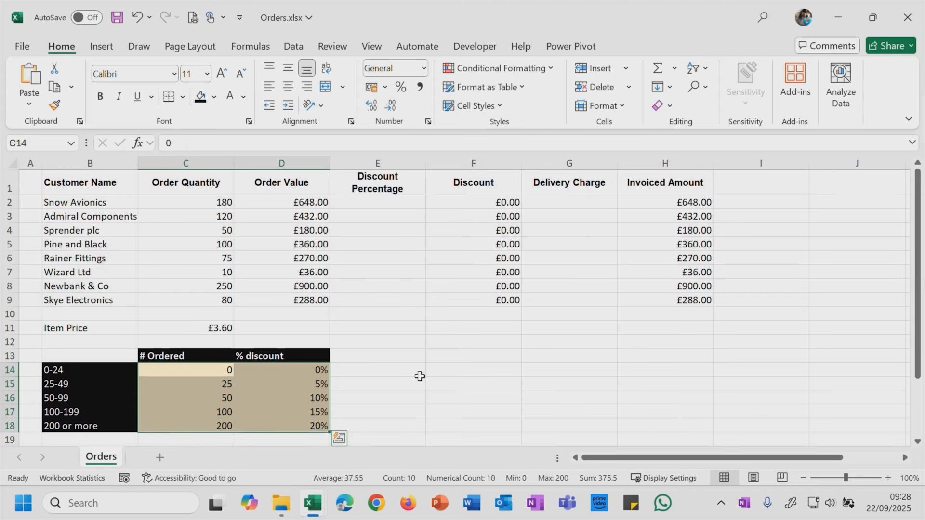
pyautogui.click(220, 371)
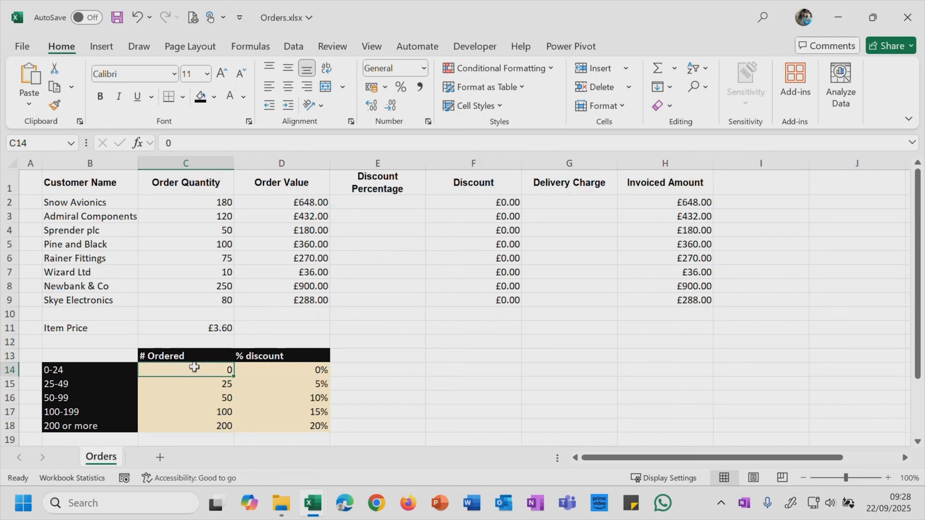
# - Examine how the # Ordered values in C14:C18 represent the lower limits of the quantity bands in column B
pyautogui.moveTo(193, 371); pyautogui.dragTo(194, 416)
pyautogui.click(212, 372)
pyautogui.click(58, 370)
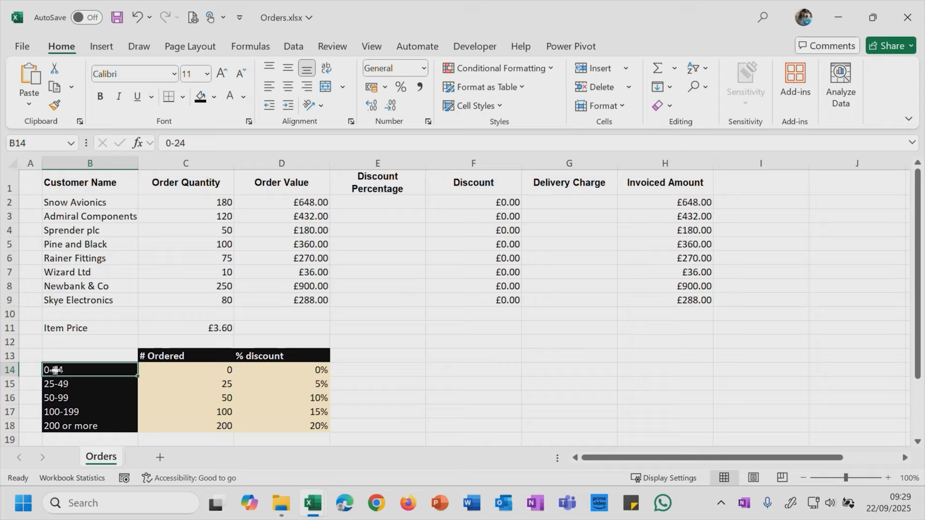
pyautogui.click(70, 384)
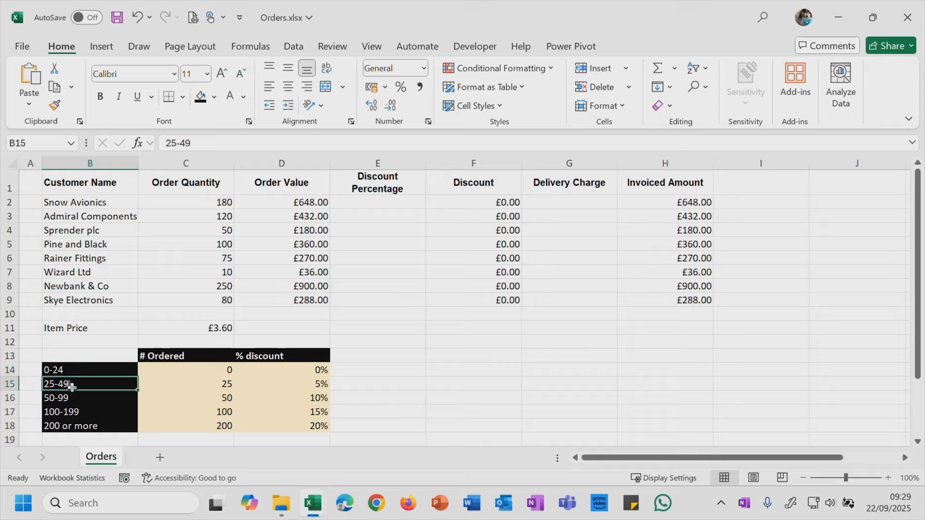
pyautogui.click(207, 371)
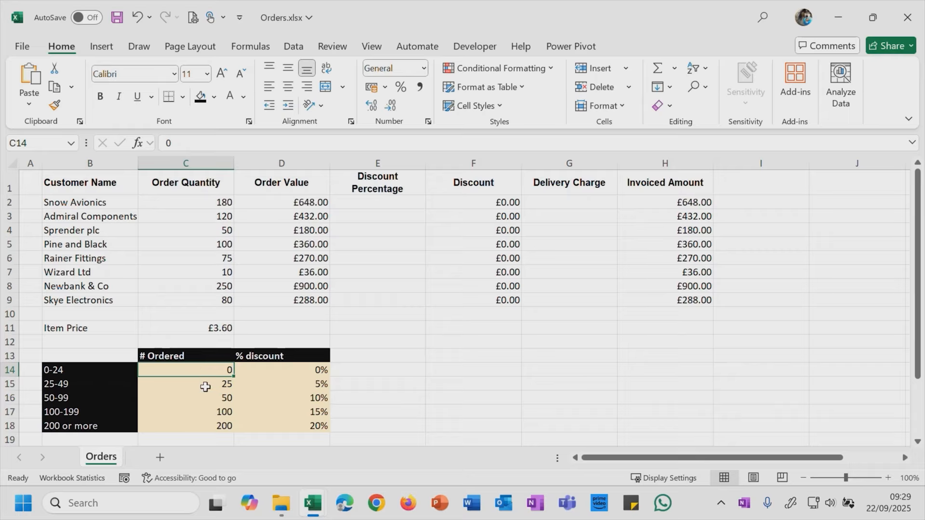
pyautogui.click(205, 384)
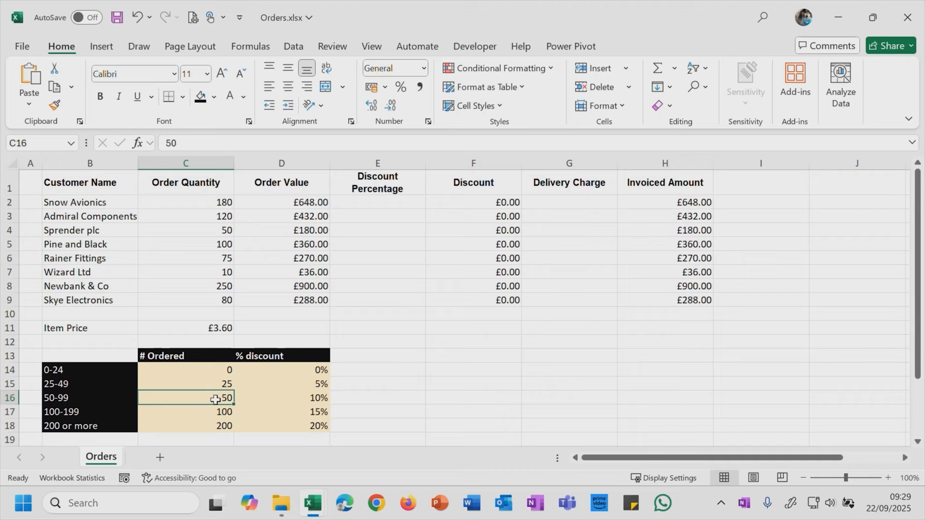
# - Name the discount lookup range C14:D18 "discounts"
pyautogui.click(218, 372)
pyautogui.moveTo(244, 372); pyautogui.dragTo(310, 419)
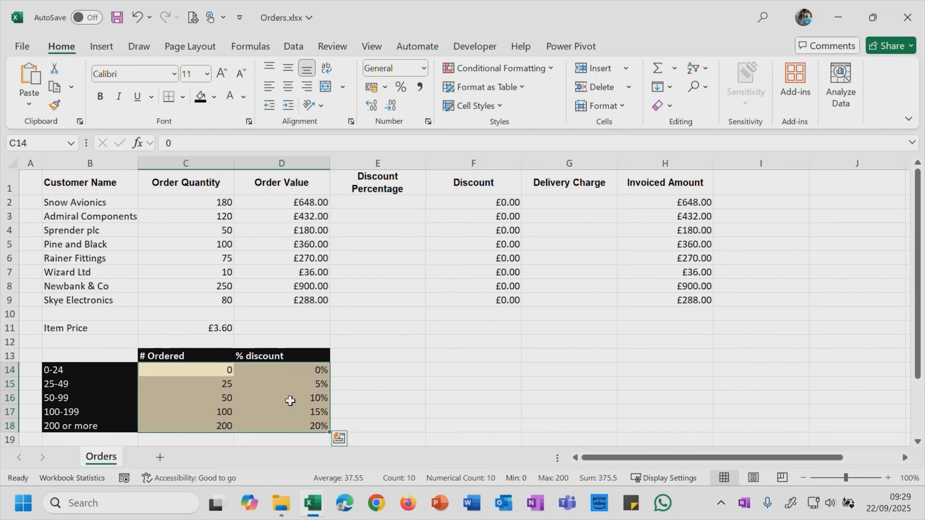
pyautogui.click(54, 143)
pyautogui.write('discounts')
pyautogui.press('Return')
# - Enter =VLOOKUP(C2,discounts,2) in E2 and copy the formula down the Discount Percentage column
pyautogui.click(374, 204)
pyautogui.write('=vl')
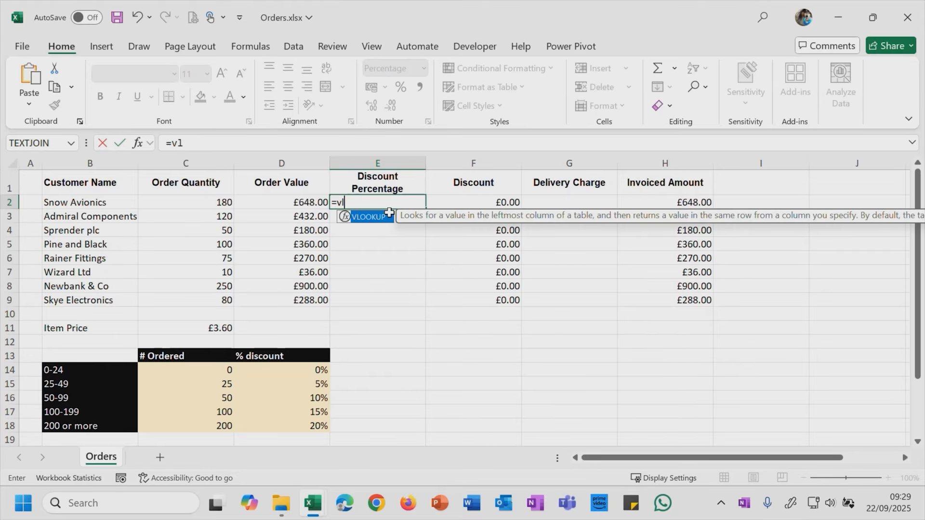
pyautogui.press('Tab')
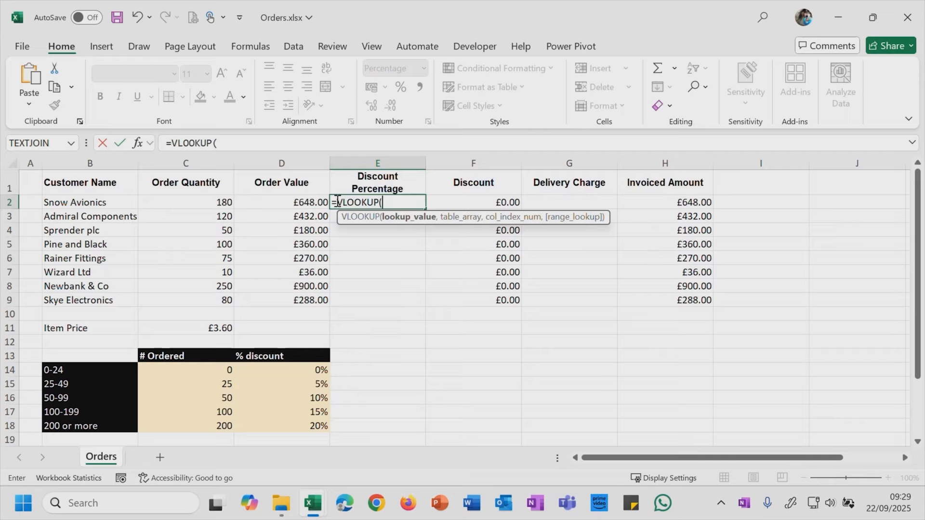
pyautogui.click(171, 202)
pyautogui.write(',d')
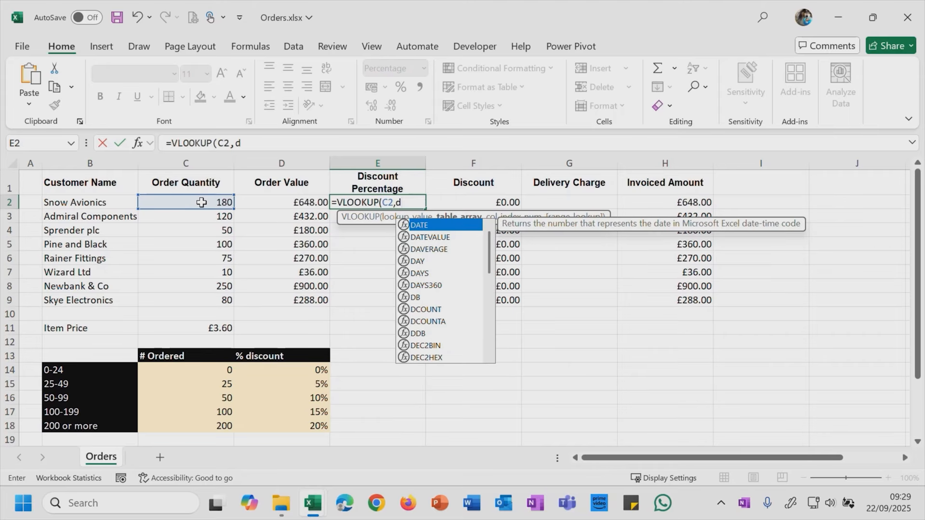
pyautogui.write('is')
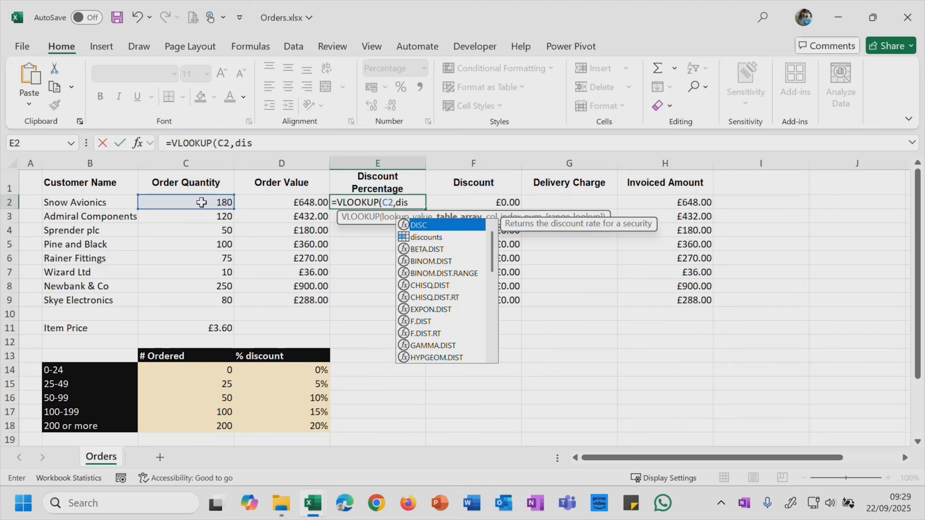
pyautogui.click(433, 238)
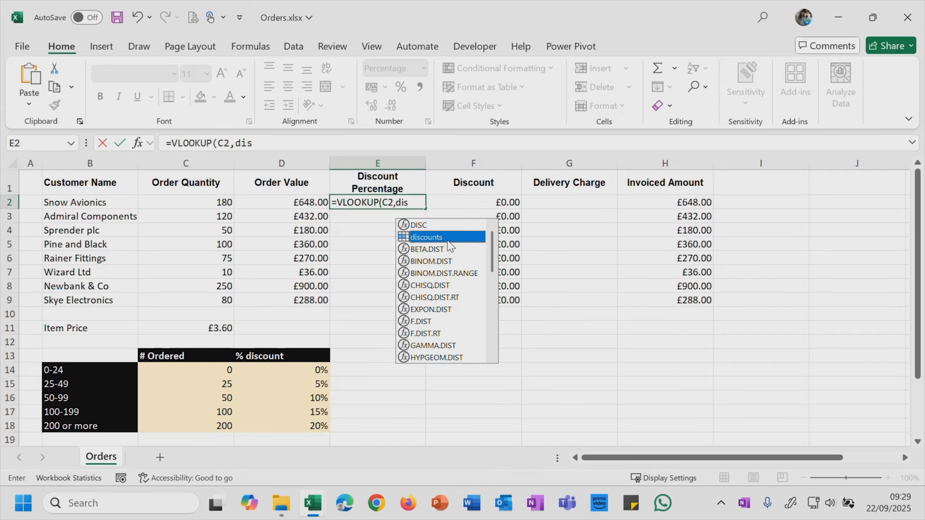
pyautogui.doubleClick(446, 239)
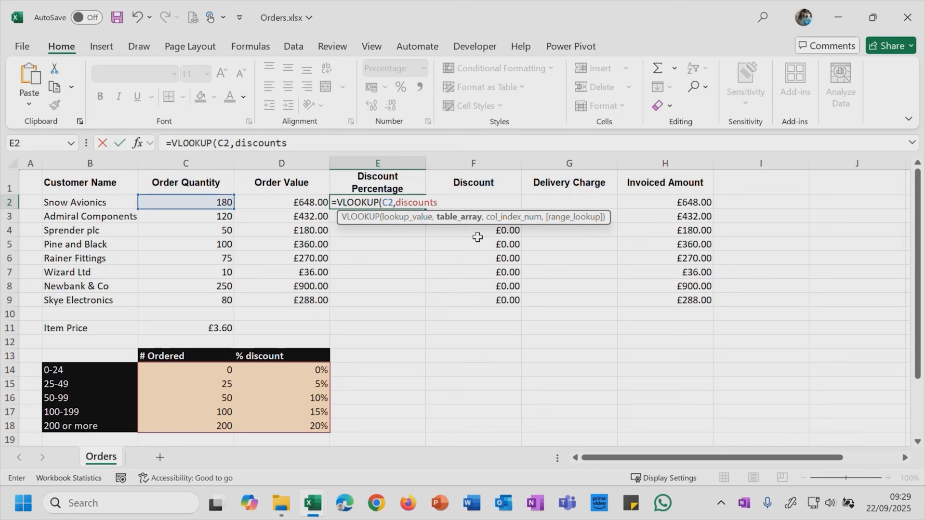
pyautogui.write(',')
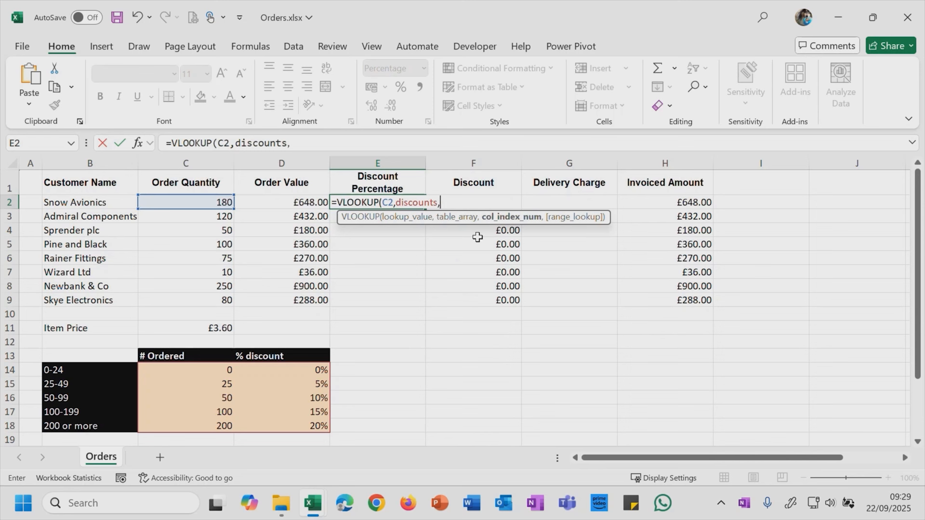
pyautogui.write('2)')
pyautogui.press('Return')
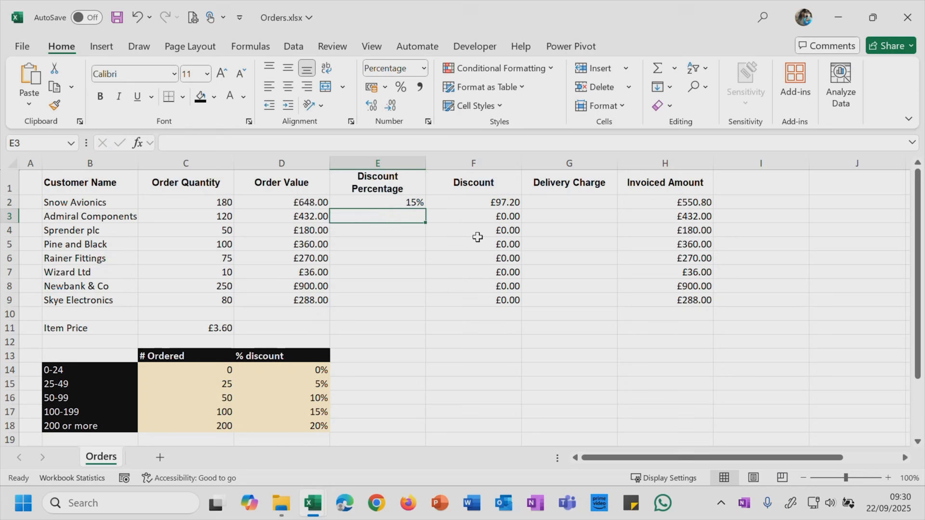
pyautogui.click(357, 201)
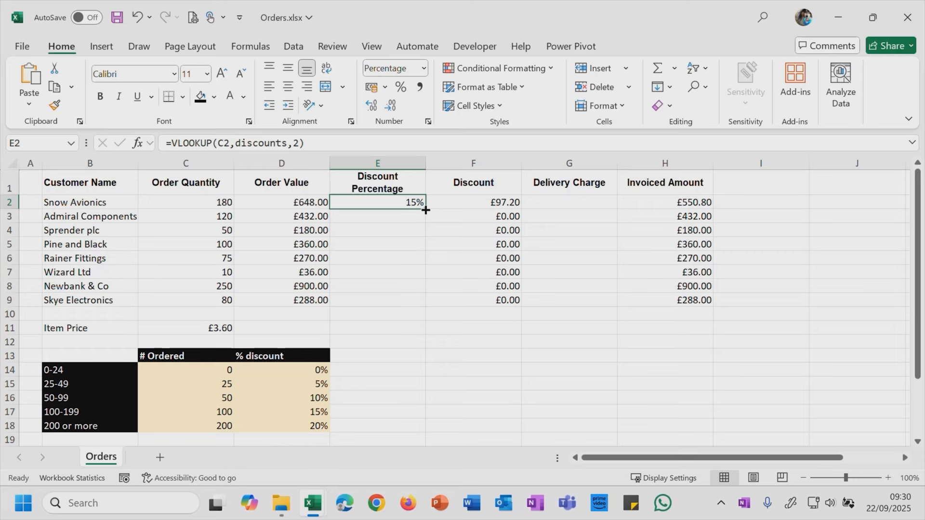
pyautogui.doubleClick(426, 209)
# - Check the Discount Percentage for Wizard Ltd in E7 against its order quantity
pyautogui.click(360, 272)
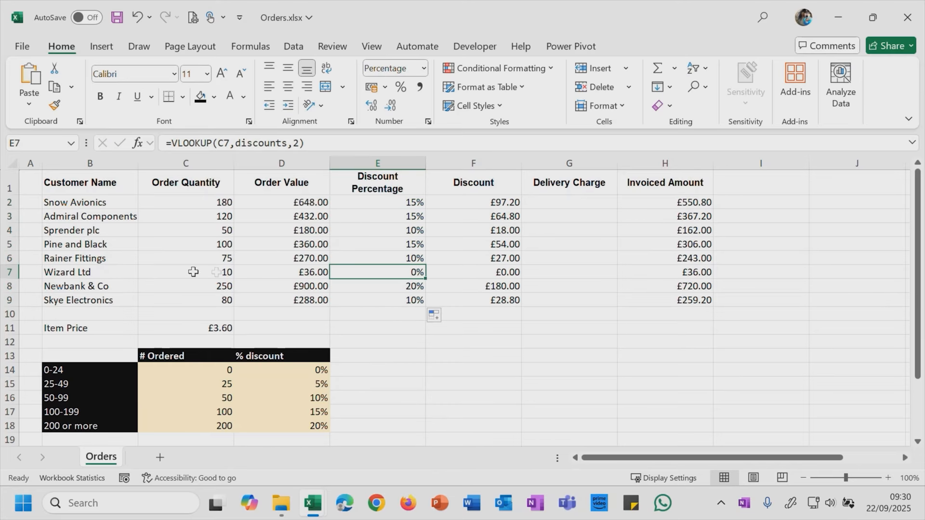
pyautogui.click(10, 272)
pyautogui.click(96, 272)
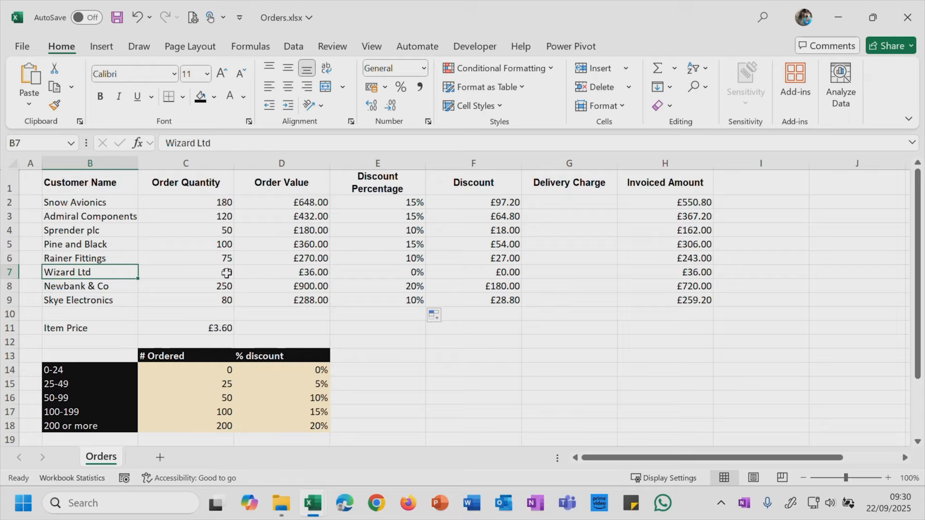
pyautogui.click(385, 273)
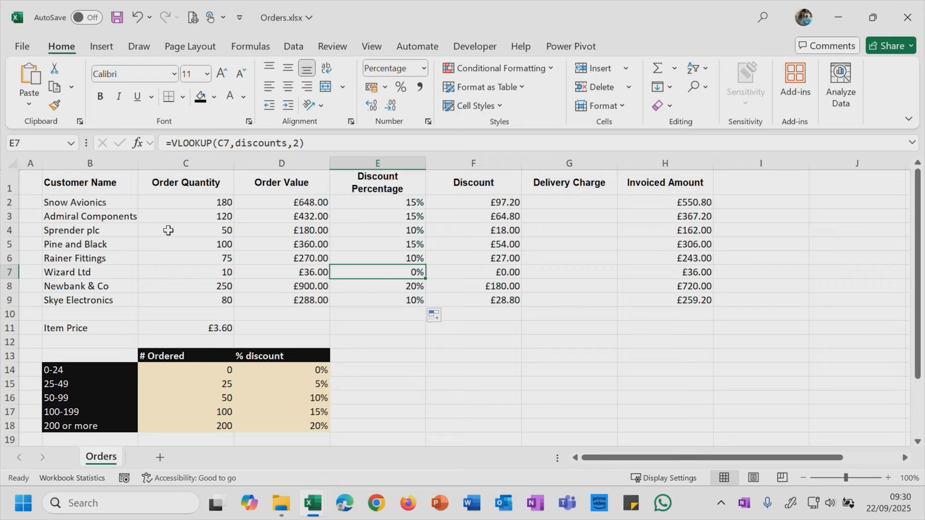
# - Check the Discount Percentage for Admiral Components in E3 against its order quantity and the 100-199 band in row 17
pyautogui.click(189, 218)
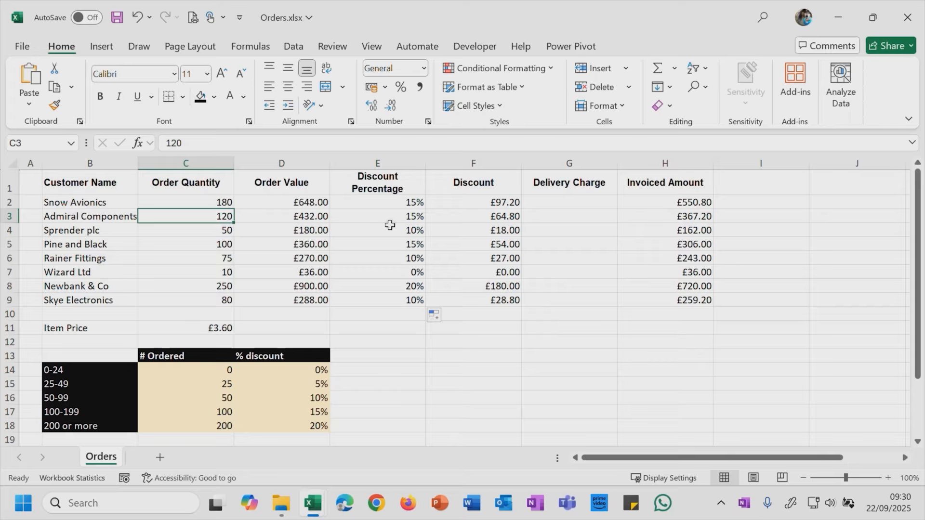
pyautogui.click(391, 218)
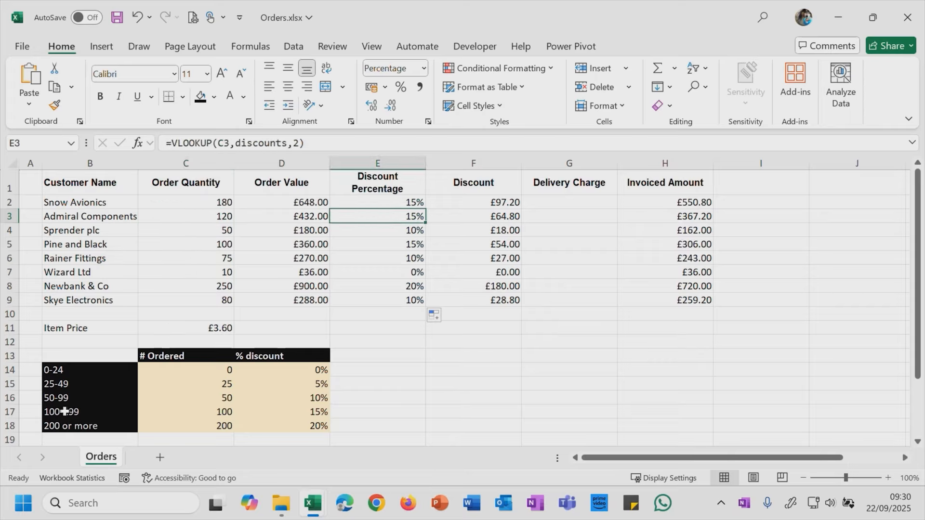
pyautogui.click(217, 413)
pyautogui.click(88, 411)
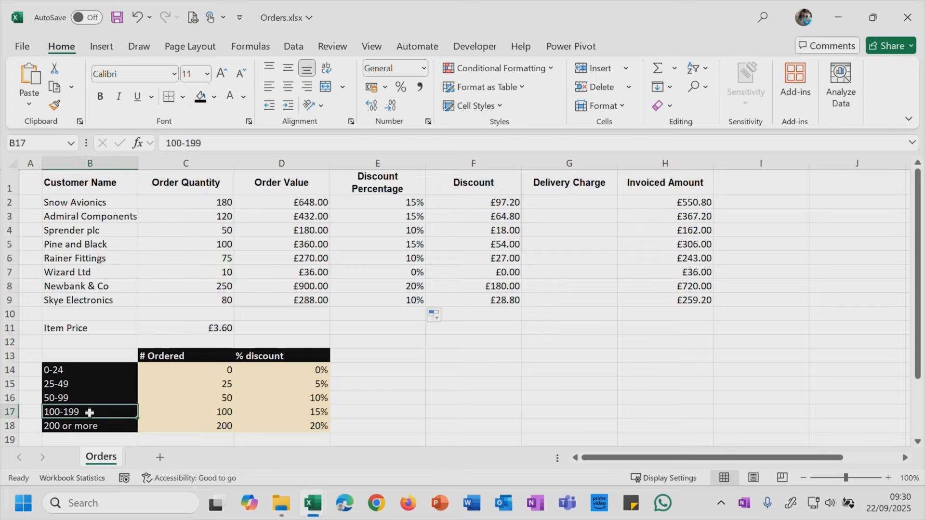
pyautogui.click(11, 412)
pyautogui.click(314, 412)
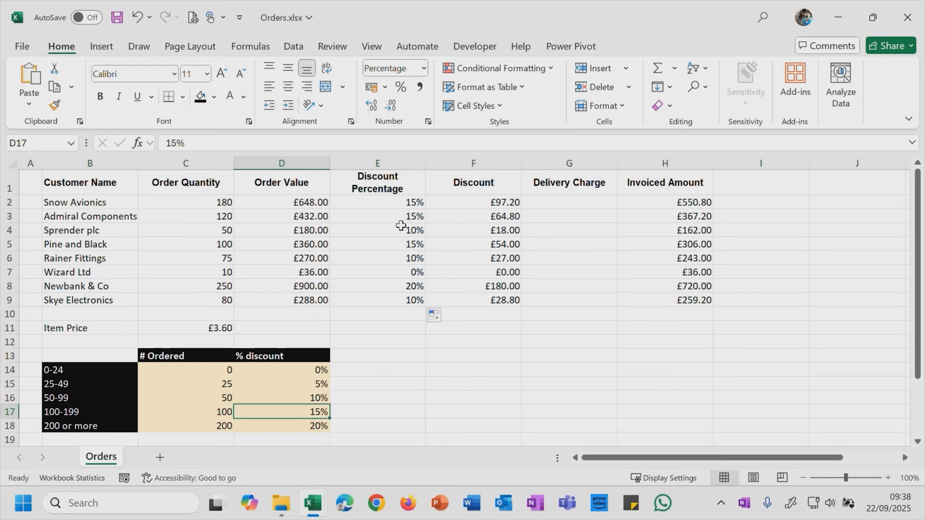
# - Examine the empty Delivery Charge column and the Agreed Delivery Charges table in rows 22-23, including the Admiral Components and Snow Avionics entries
pyautogui.click(576, 204)
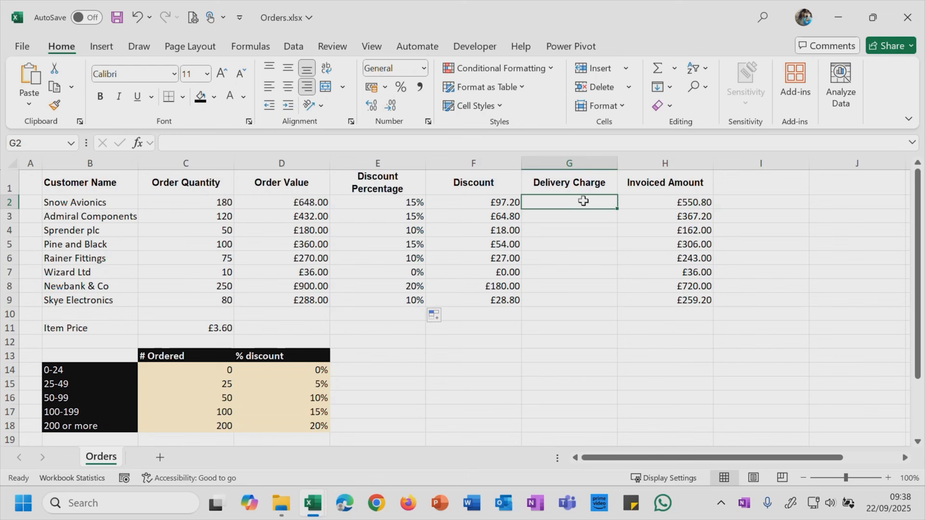
pyautogui.moveTo(583, 201); pyautogui.dragTo(588, 290)
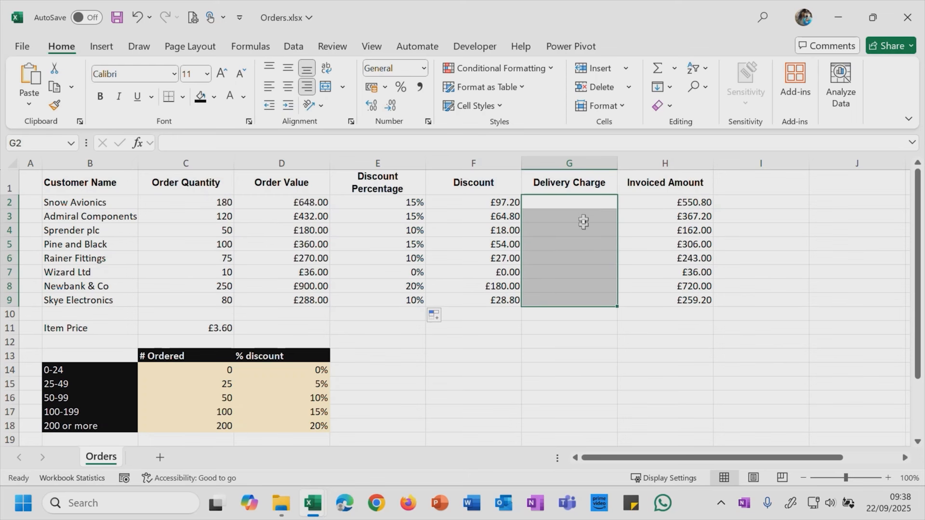
pyautogui.click(583, 202)
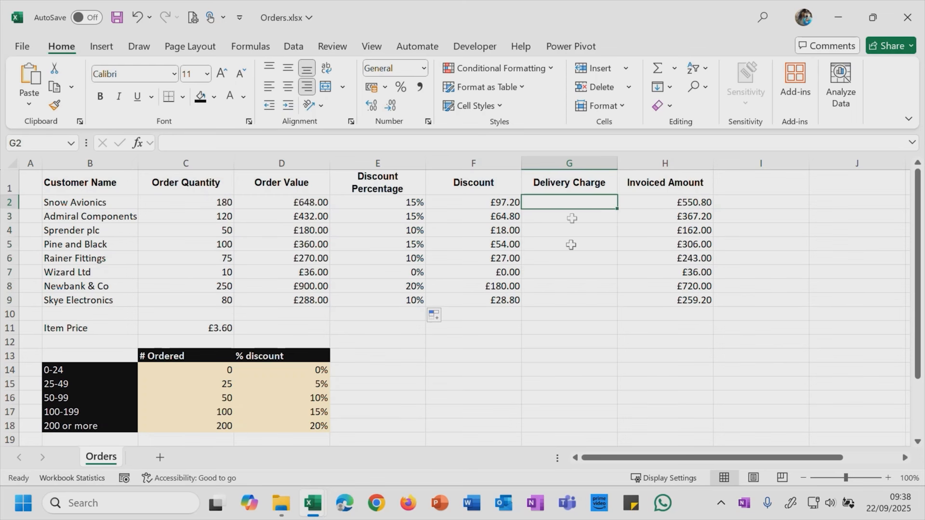
pyautogui.scroll(-2, 524, 367)
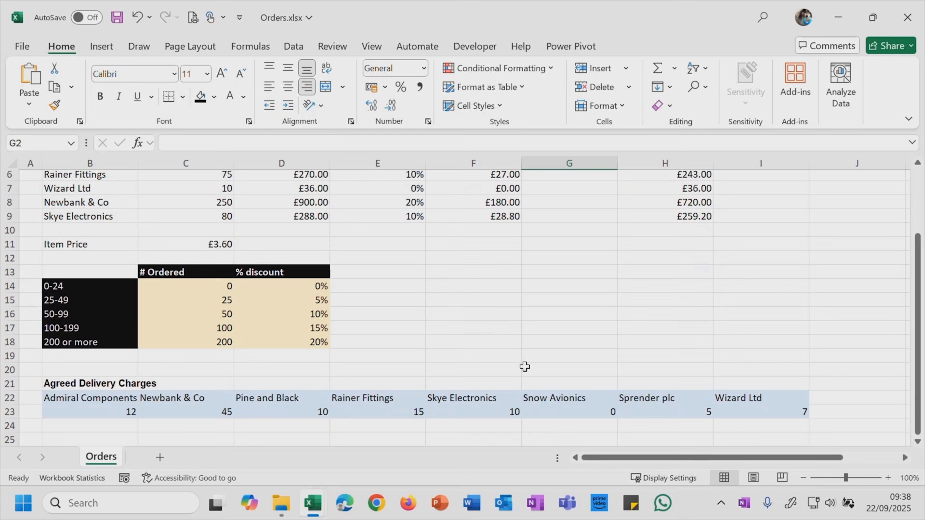
pyautogui.click(107, 409)
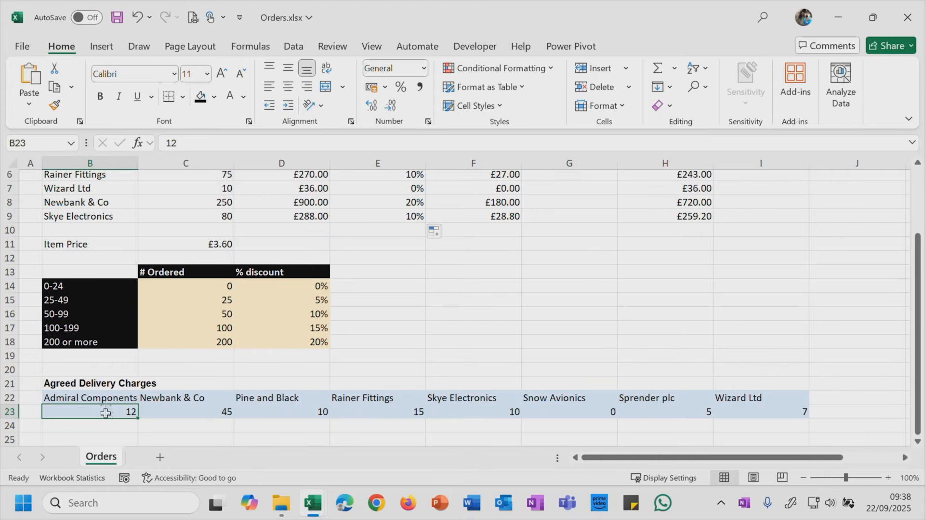
pyautogui.click(103, 400)
pyautogui.click(108, 414)
pyautogui.click(568, 401)
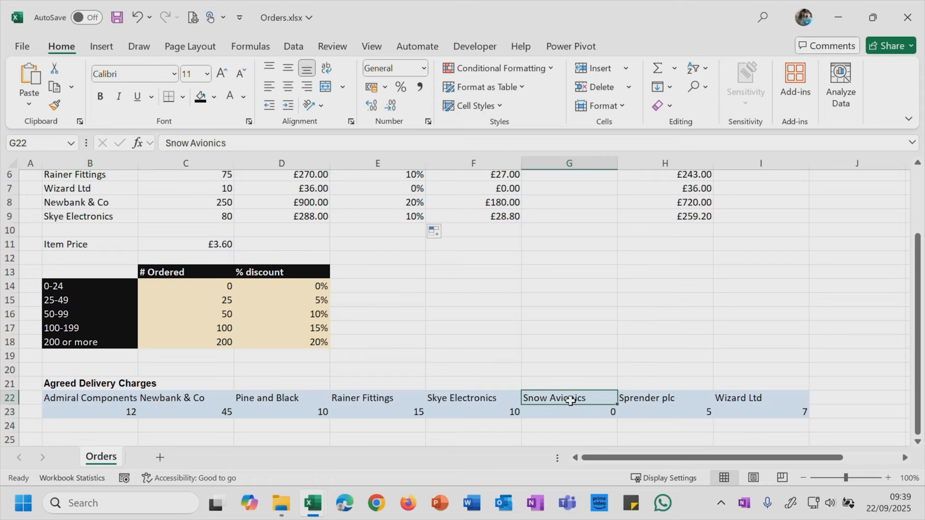
pyautogui.click(596, 413)
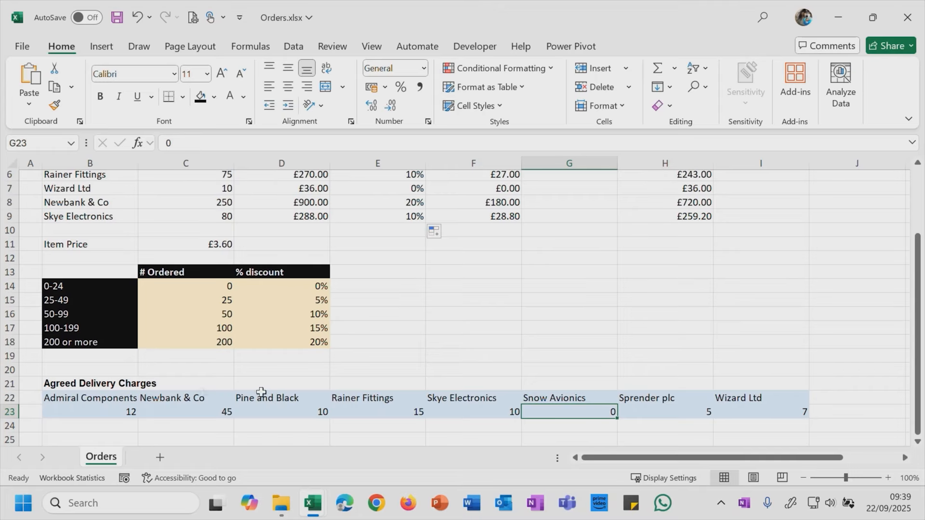
# - Check the customer name in B2 as the lookup value for the Delivery Charge cell G2
pyautogui.scroll(2, 521, 403)
pyautogui.click(578, 203)
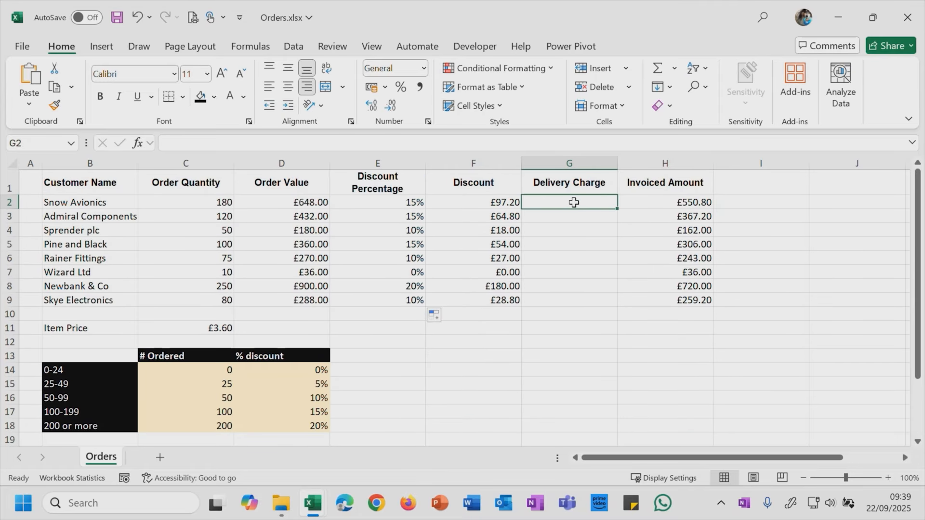
pyautogui.click(99, 205)
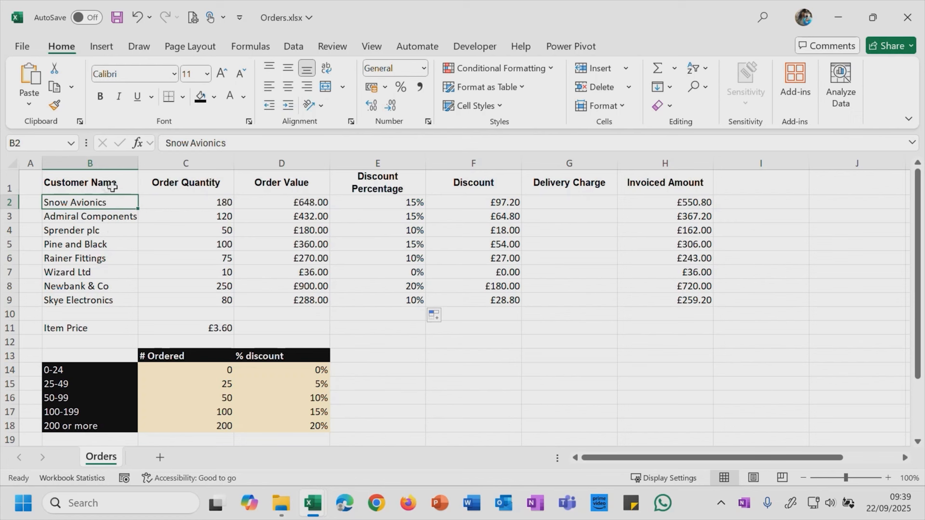
# - Name the agreed delivery charges range B22:I23 "delivery"
pyautogui.scroll(-2, 524, 335)
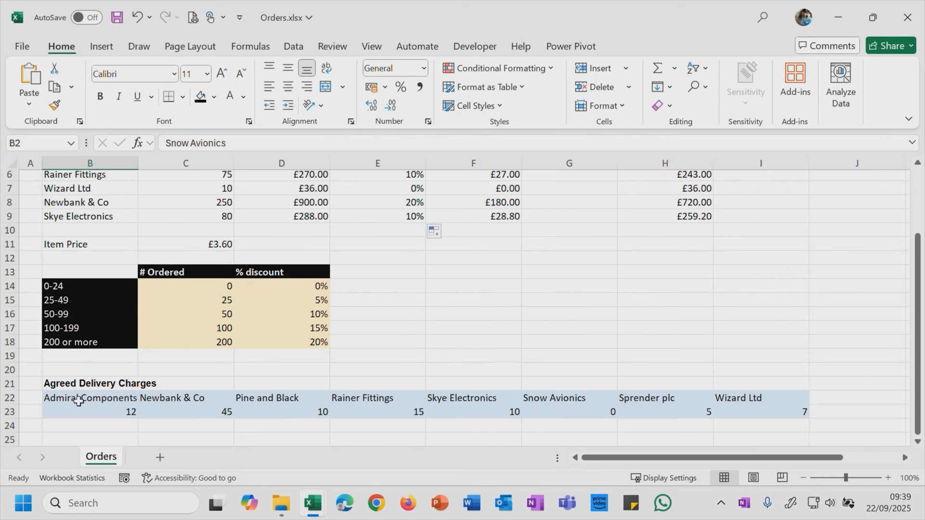
pyautogui.moveTo(72, 400); pyautogui.dragTo(765, 408)
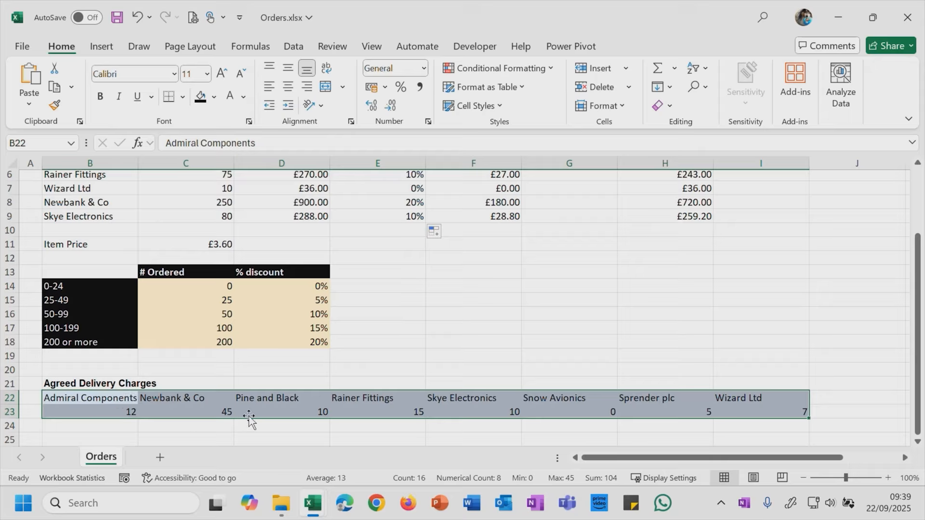
pyautogui.click(38, 143)
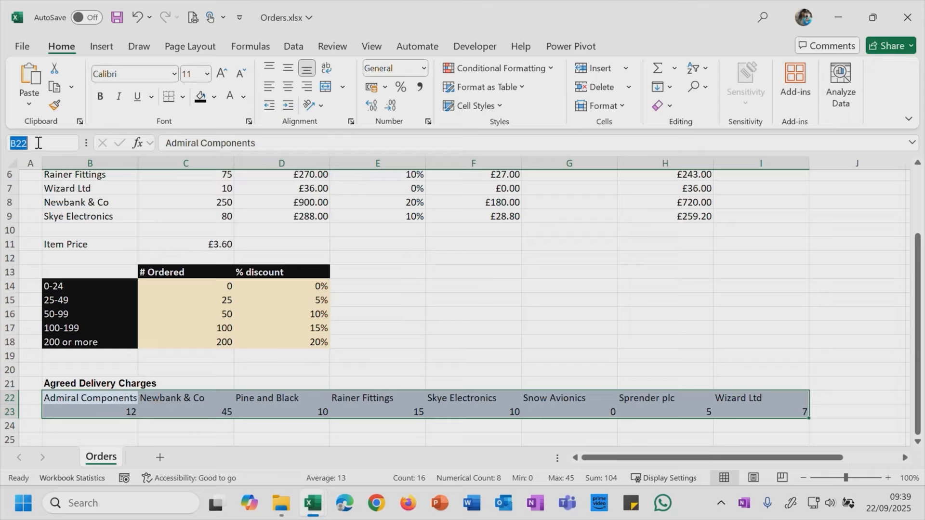
pyautogui.write('delivery')
pyautogui.press('Return')
# - Enter =HLOOKUP(B2,delivery,2) in G2 to look up the Delivery Charge for Snow Avionics
pyautogui.scroll(2, 663, 275)
pyautogui.click(596, 208)
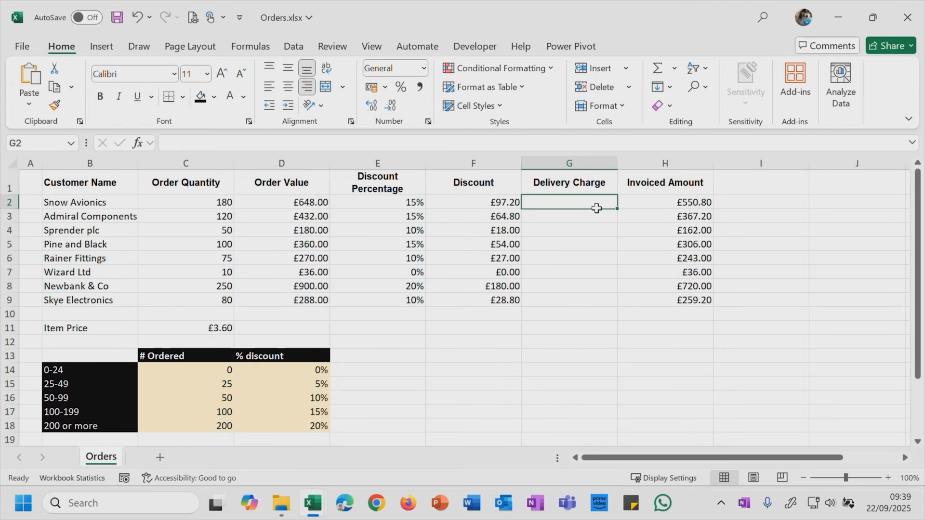
pyautogui.write('=')
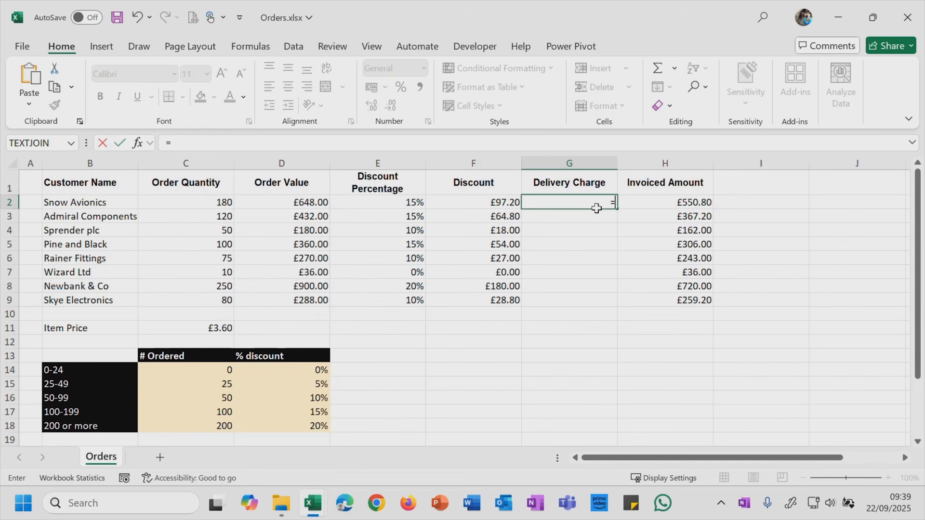
pyautogui.write('hlook')
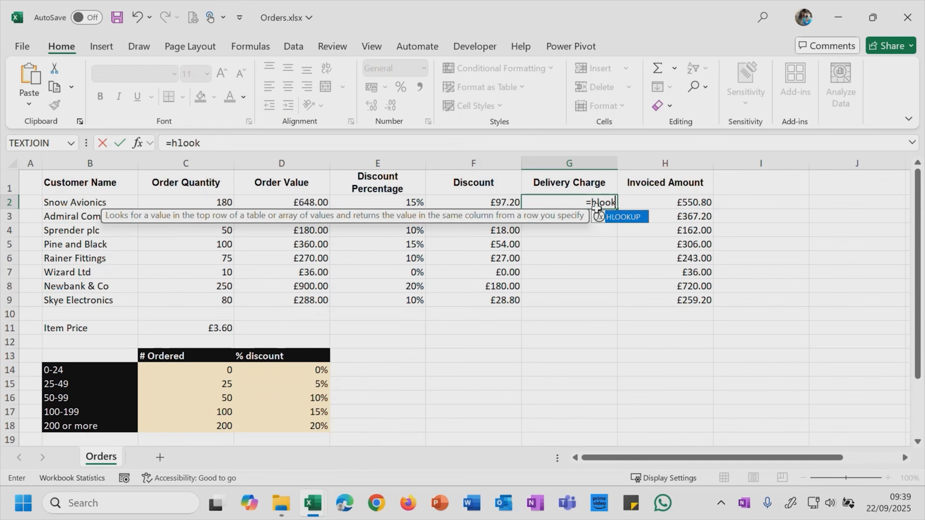
pyautogui.write('up(')
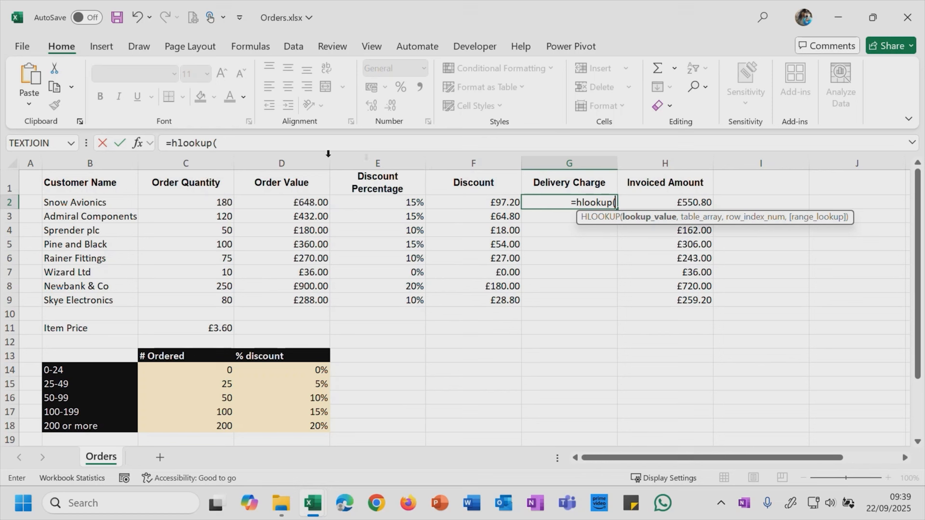
pyautogui.click(111, 205)
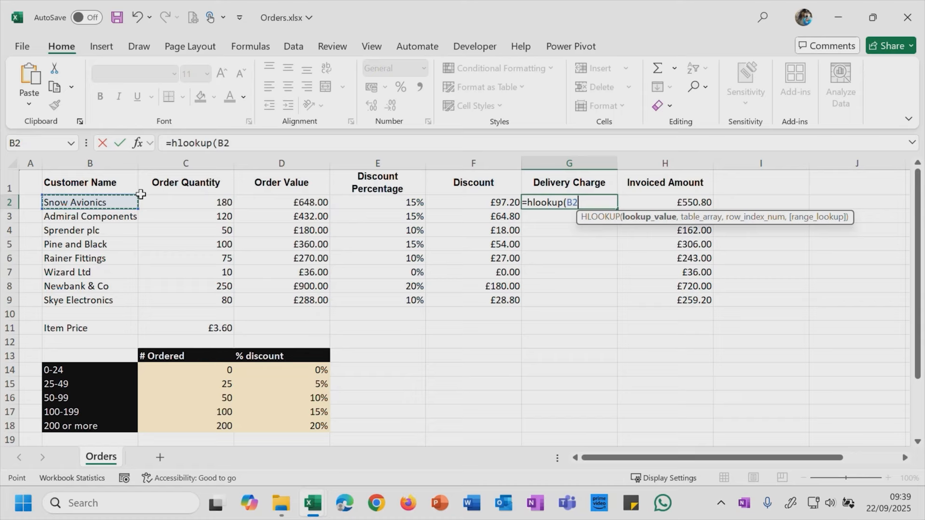
pyautogui.write(',')
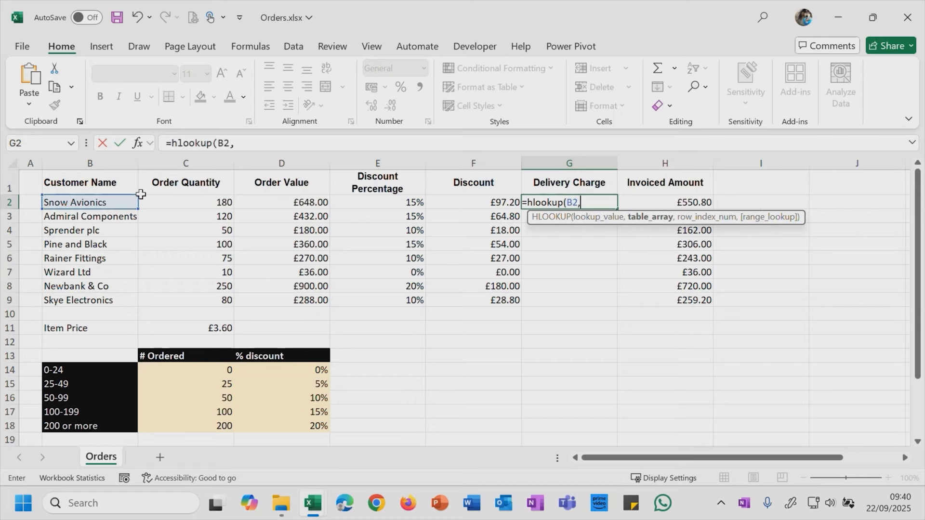
pyautogui.write('deliv')
pyautogui.doubleClick(618, 226)
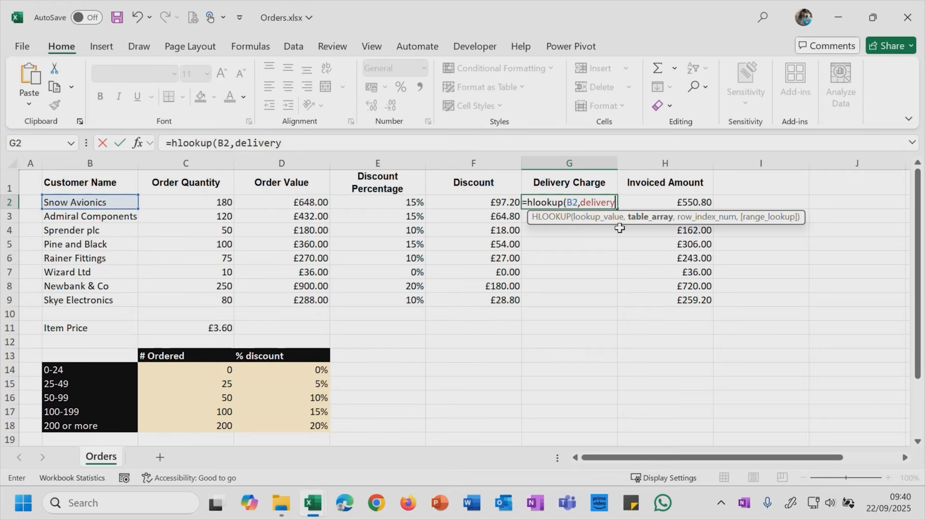
pyautogui.write(',')
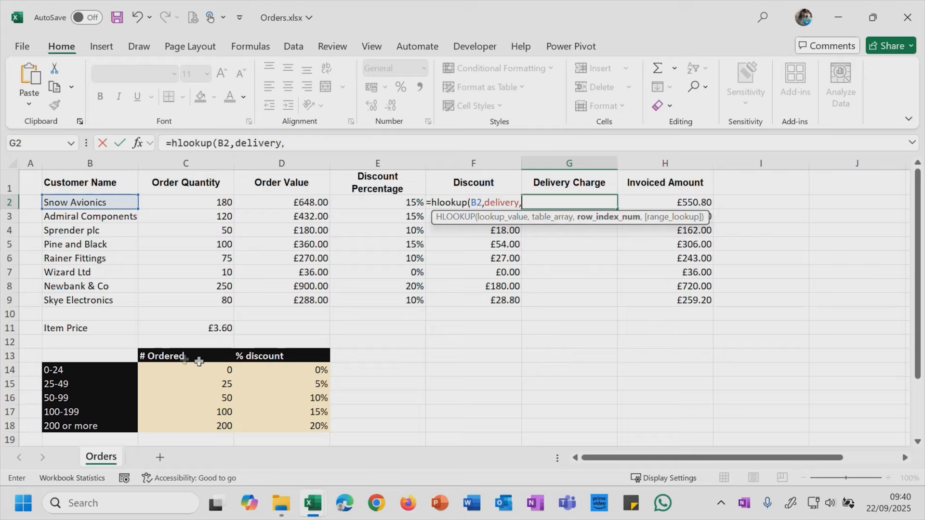
pyautogui.scroll(-1, 298, 399)
pyautogui.scroll(-2, 294, 397)
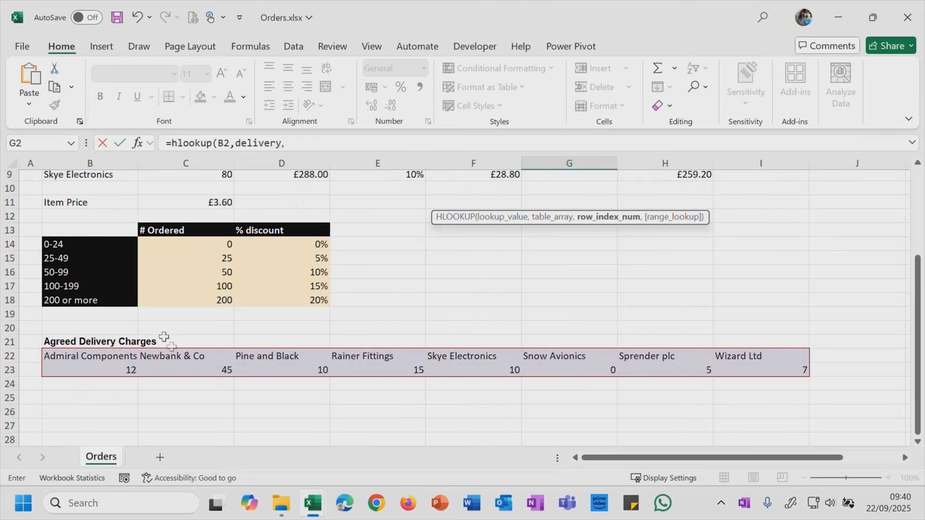
pyautogui.scroll(3, 544, 315)
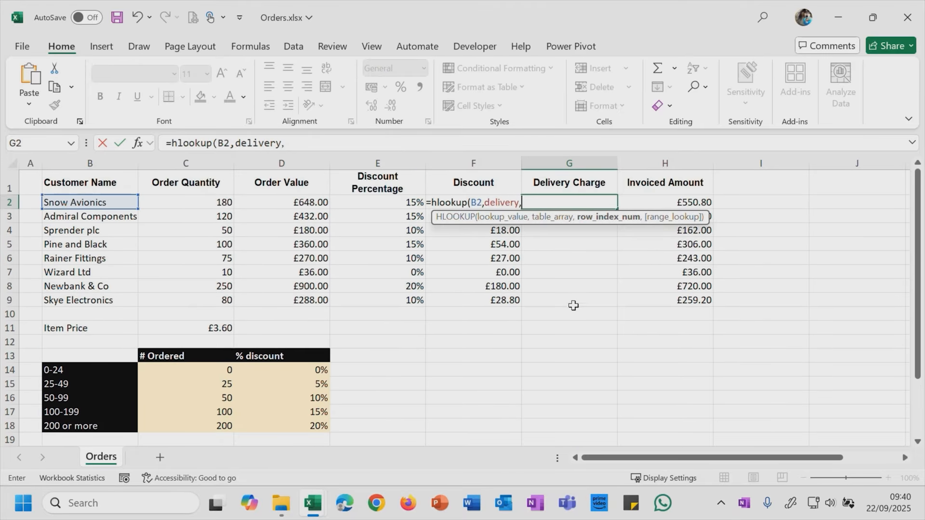
pyautogui.write('2')
pyautogui.press('Return')
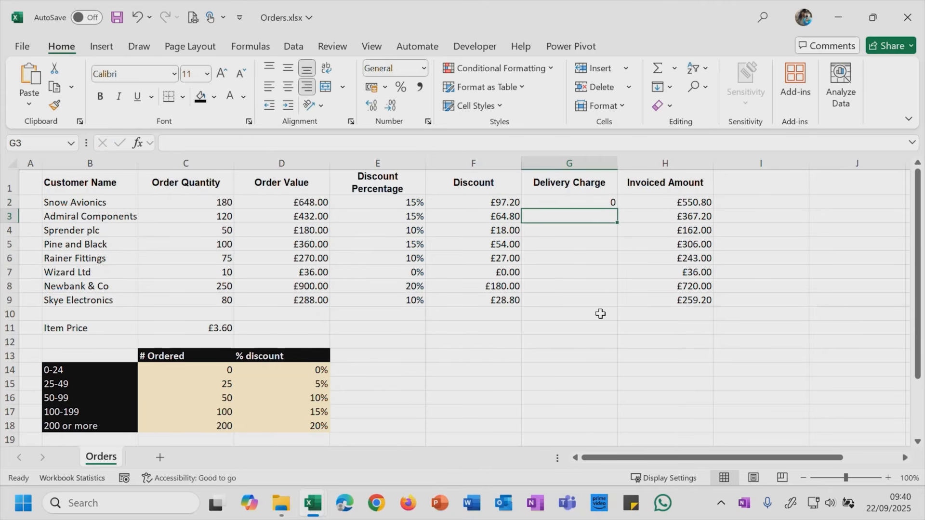
# - Check the Snow Avionics charge in G2 against the Agreed Delivery Charges table and copy the formula down the Delivery Charge column to G9
pyautogui.click(589, 201)
pyautogui.scroll(-1, 596, 362)
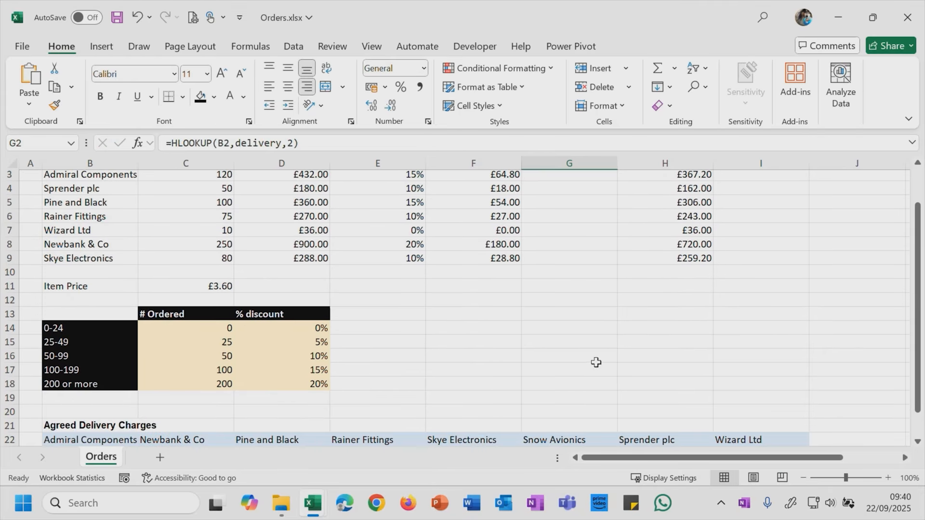
pyautogui.scroll(-1, 615, 417)
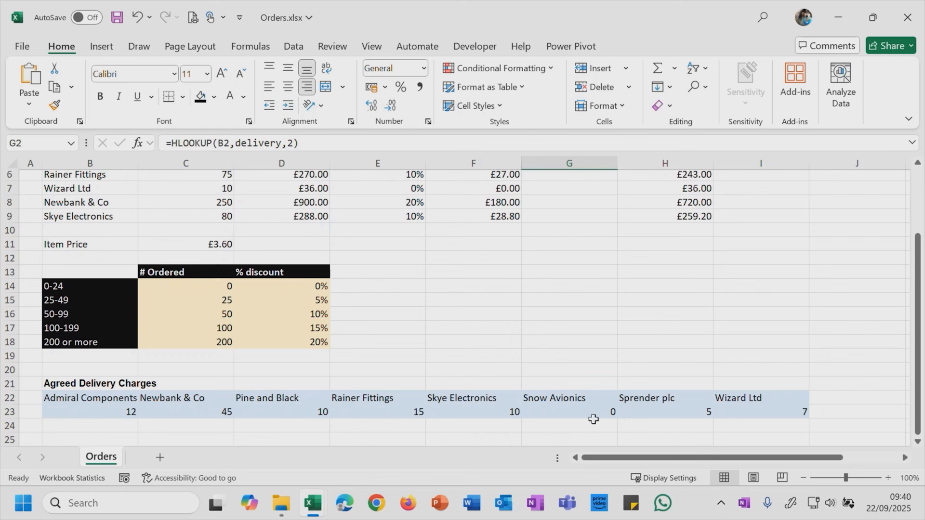
pyautogui.scroll(2, 593, 411)
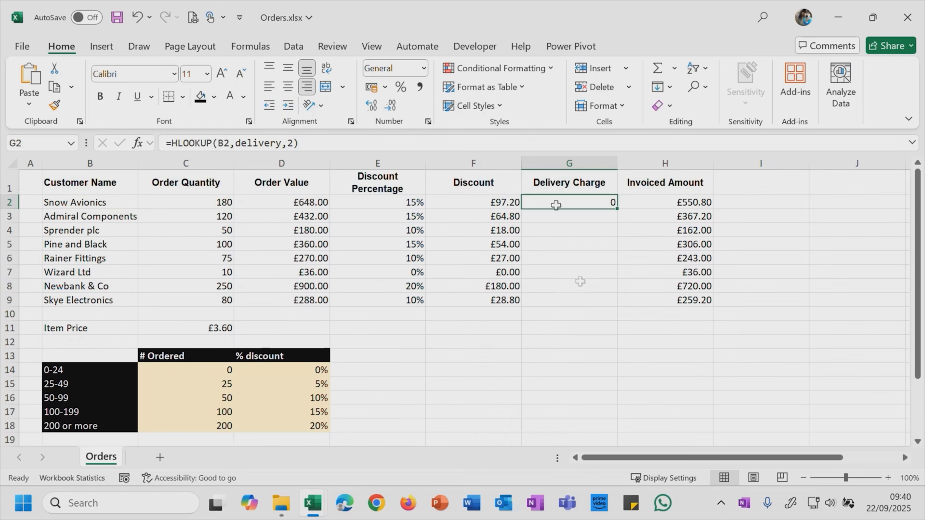
pyautogui.doubleClick(617, 211)
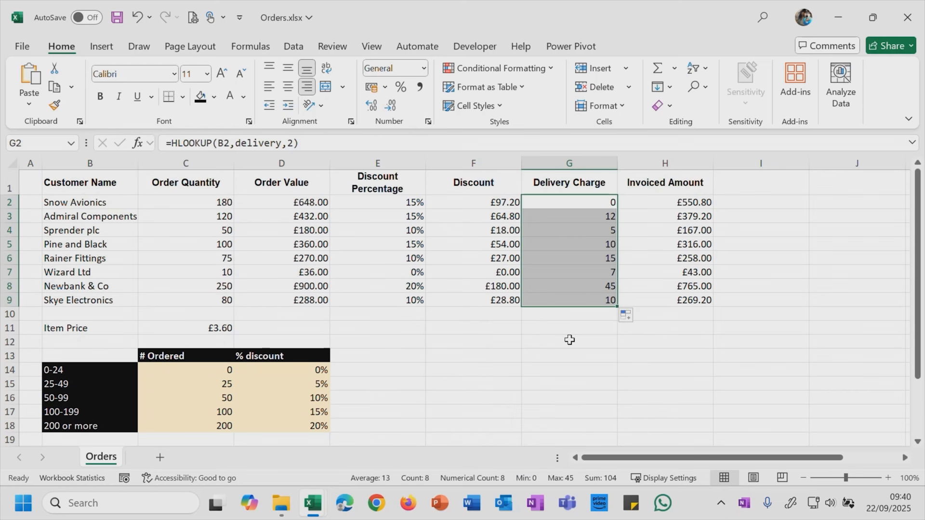
# - Check the Delivery Charge for Newbank & Co in G8 against its entry in the Agreed Delivery Charges table
pyautogui.click(558, 286)
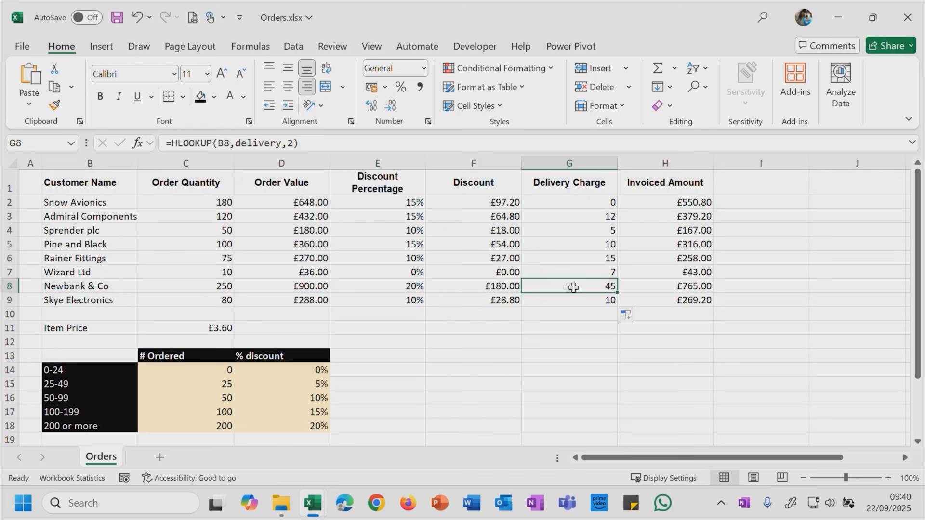
pyautogui.scroll(-2, 605, 326)
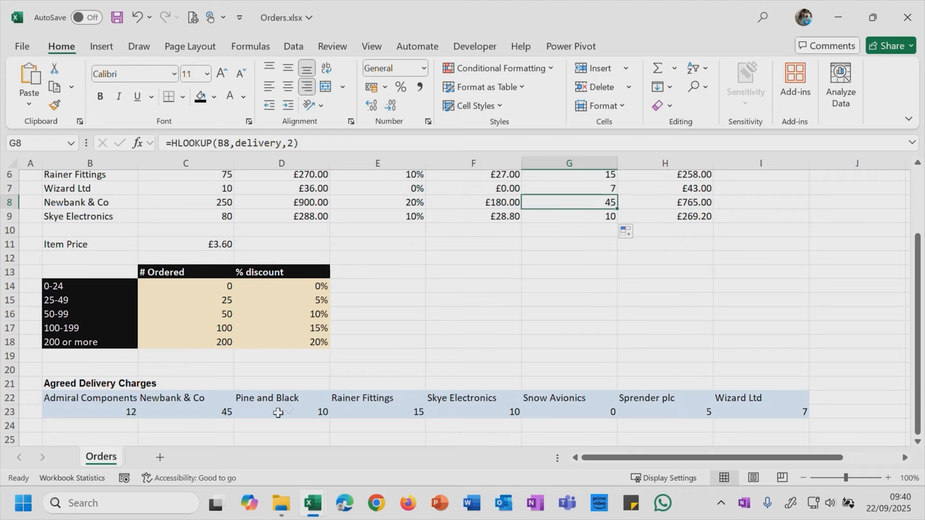
pyautogui.click(193, 413)
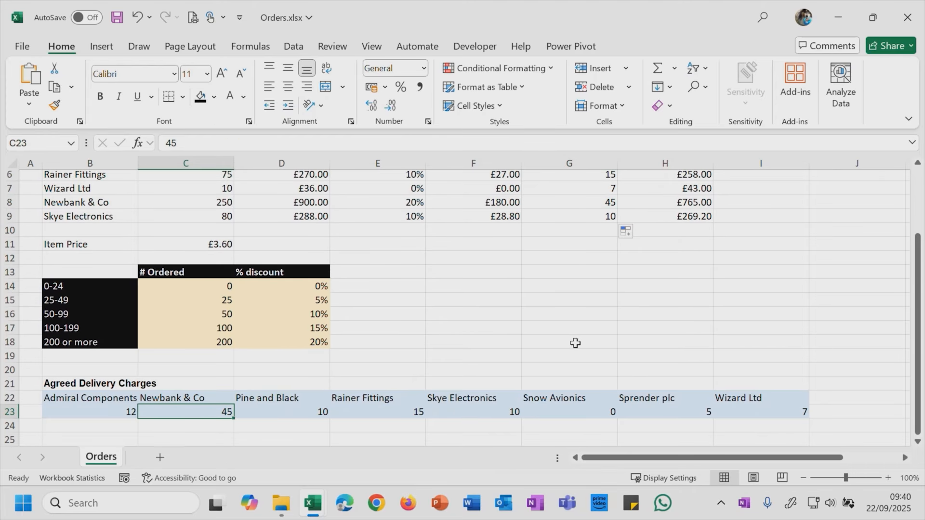
pyautogui.scroll(2, 578, 352)
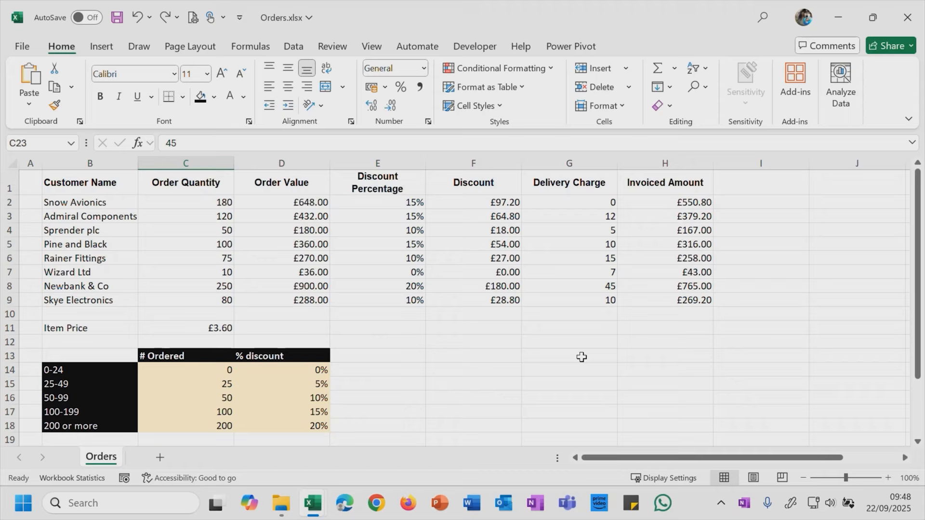
# - Review the Agreed Delivery Charges table, the # Ordered thresholds from C14 and the Discount Percentage results in E2:E9
pyautogui.scroll(-2, 582, 360)
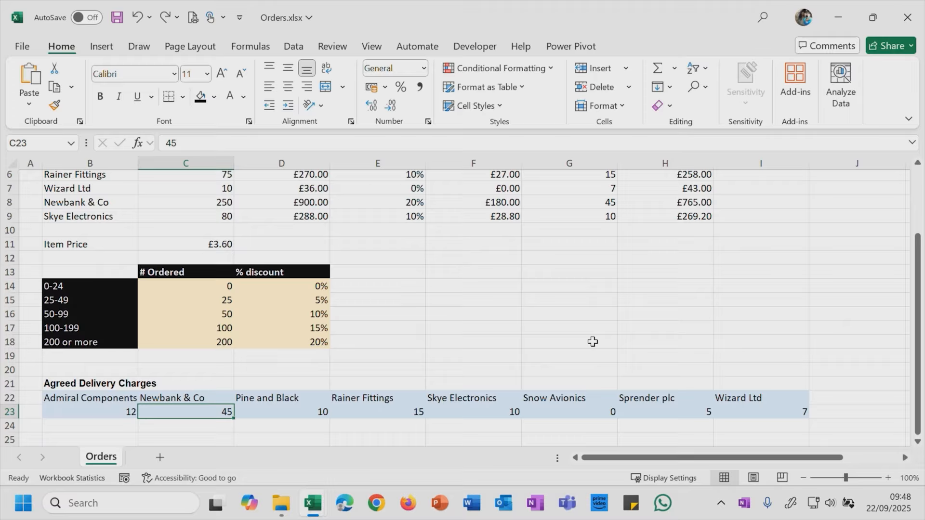
pyautogui.scroll(2, 592, 341)
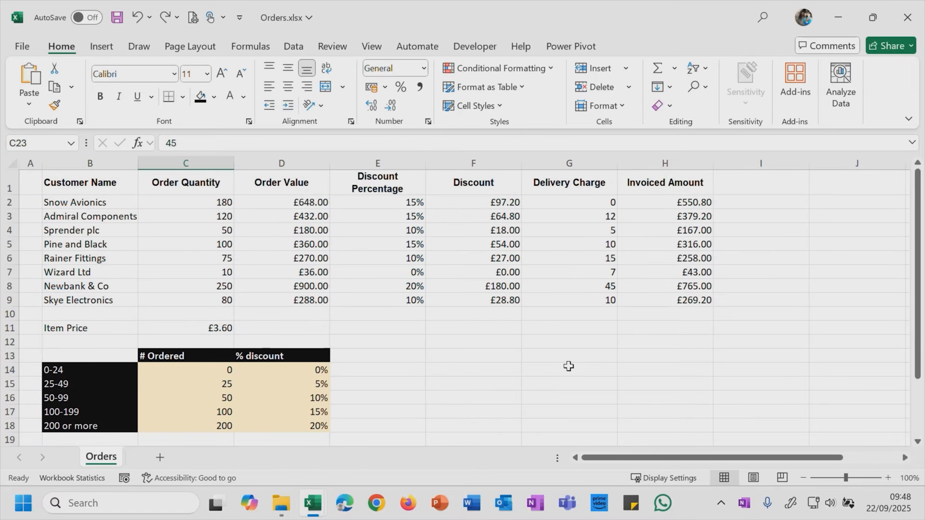
pyautogui.click(201, 370)
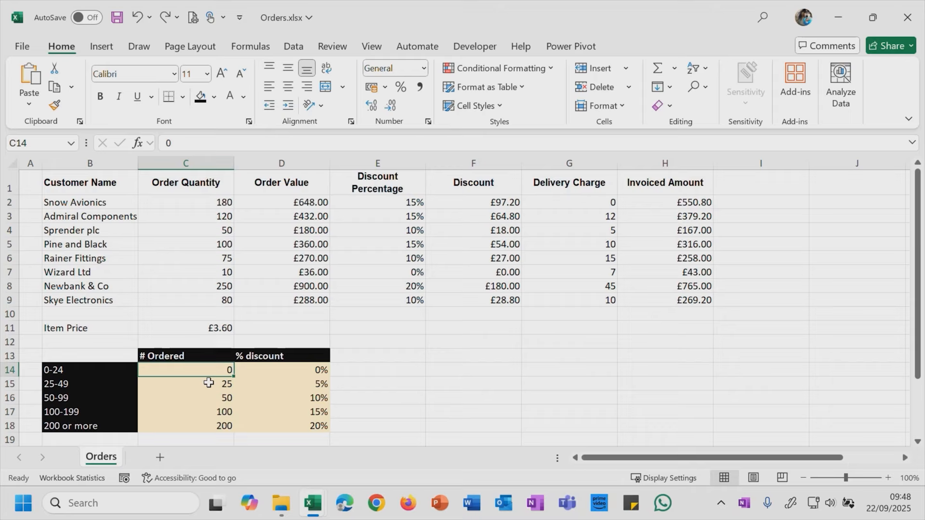
pyautogui.moveTo(385, 202); pyautogui.dragTo(384, 301)
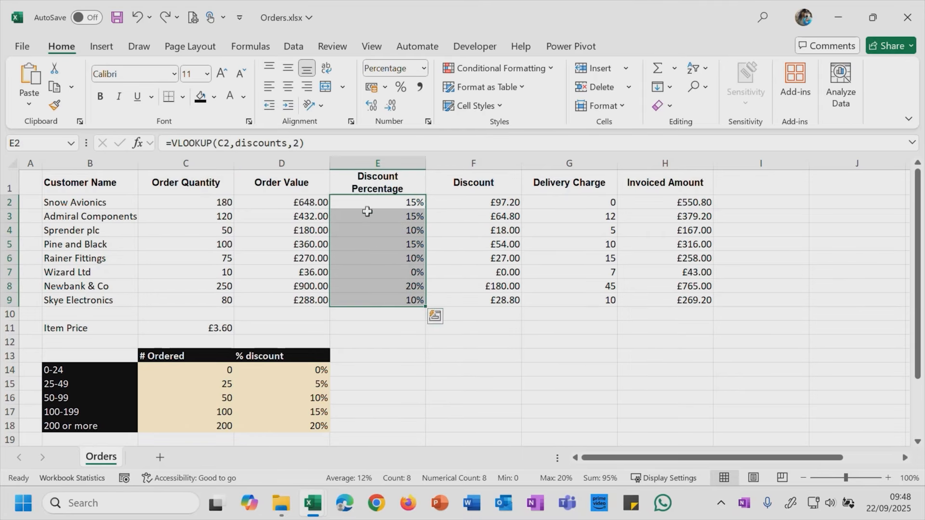
# - Trace Snow Avionics' order quantity in C2 through the # Ordered thresholds C14:C18 to its matching % discount
pyautogui.click(369, 203)
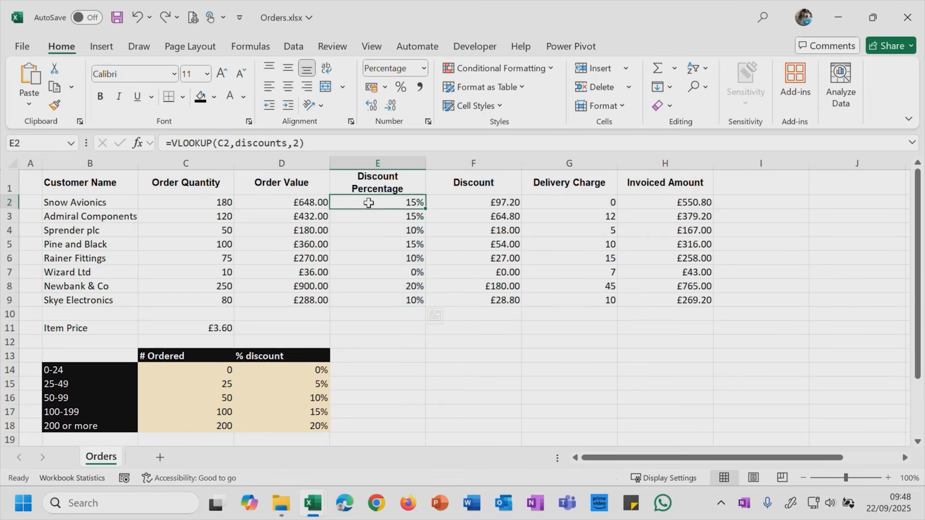
pyautogui.click(190, 203)
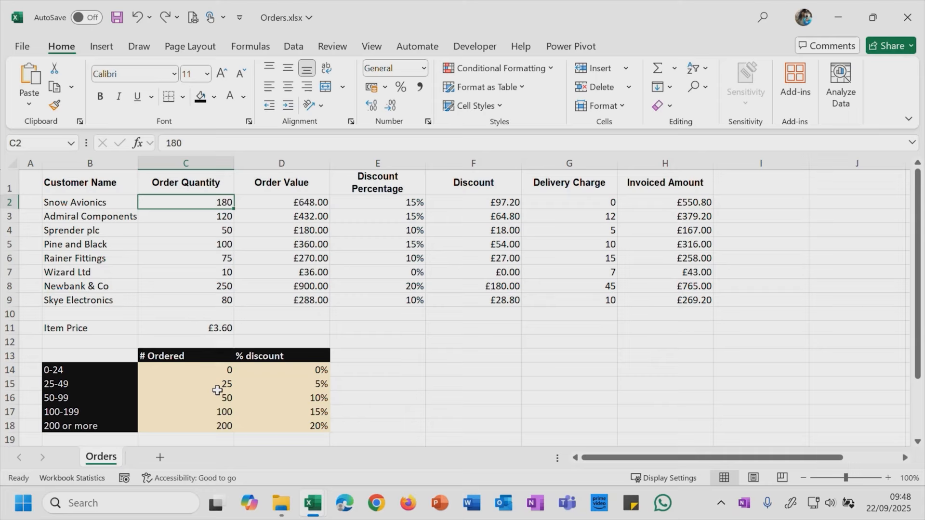
pyautogui.moveTo(215, 373); pyautogui.dragTo(217, 423)
pyautogui.click(211, 369)
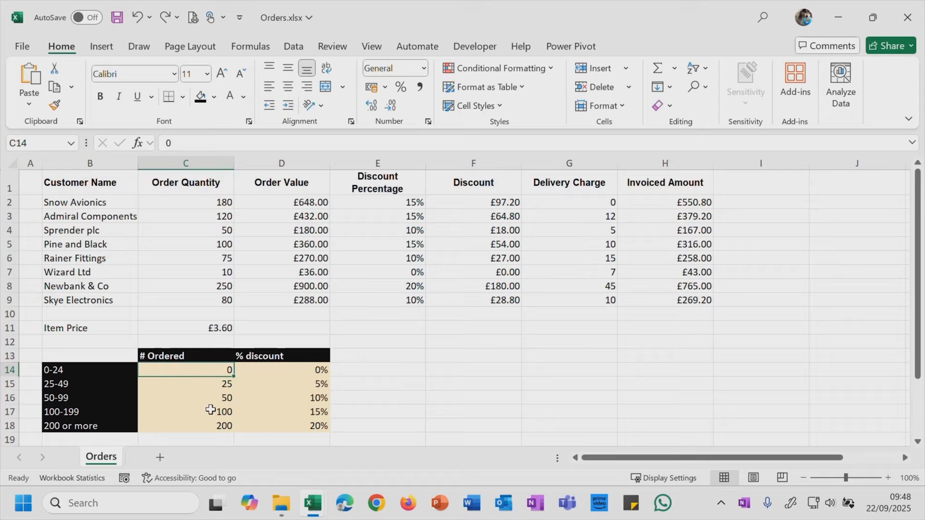
pyautogui.click(194, 205)
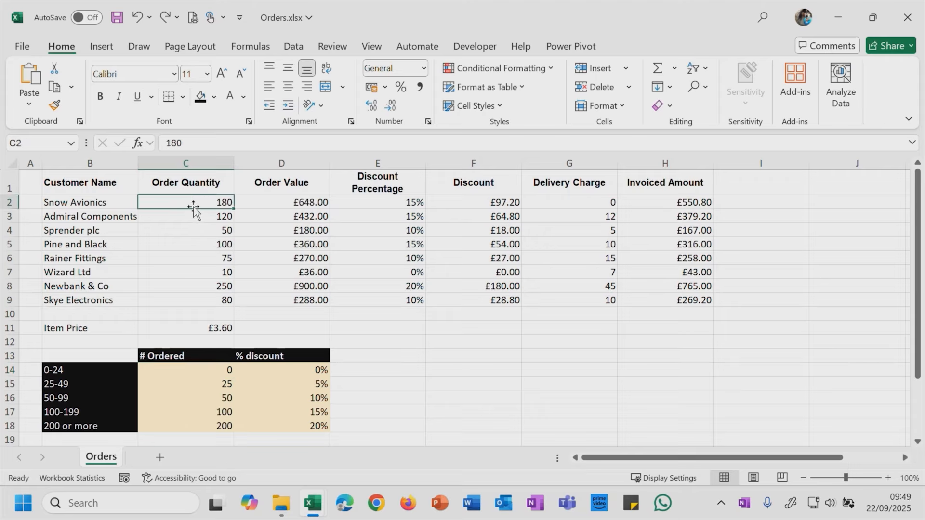
pyautogui.click(207, 372)
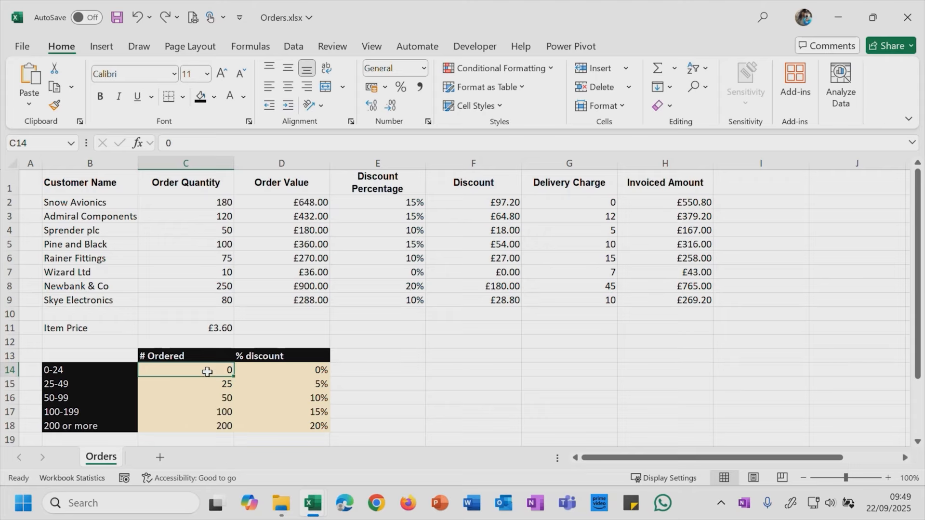
pyautogui.click(215, 384)
pyautogui.click(215, 396)
pyautogui.click(211, 410)
pyautogui.click(211, 426)
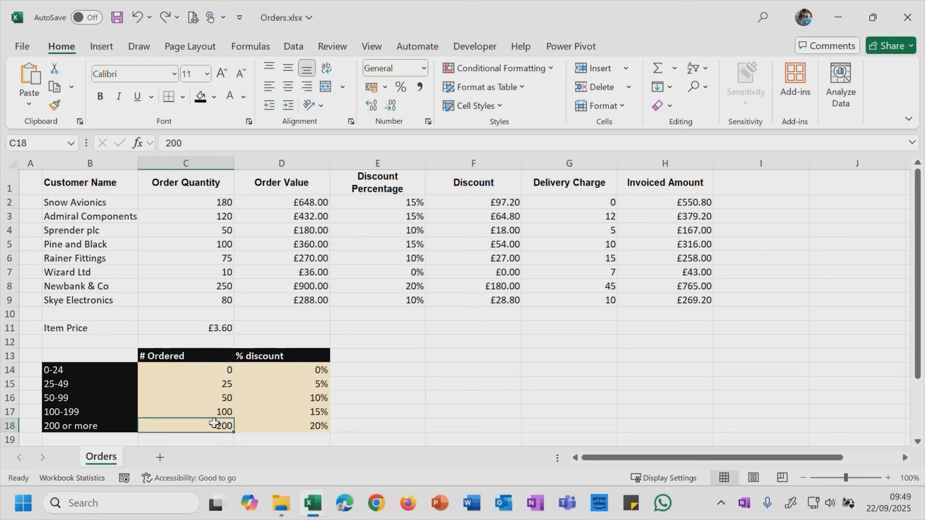
pyautogui.click(200, 413)
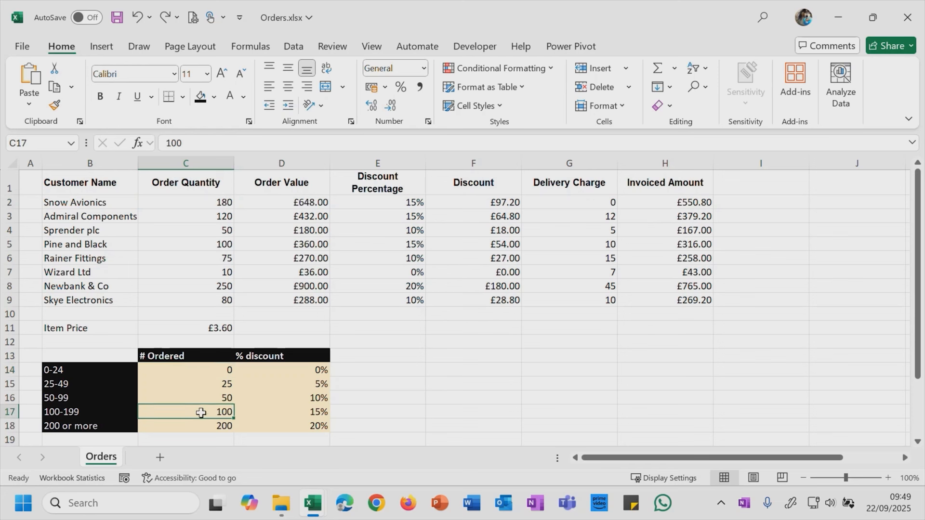
pyautogui.click(306, 413)
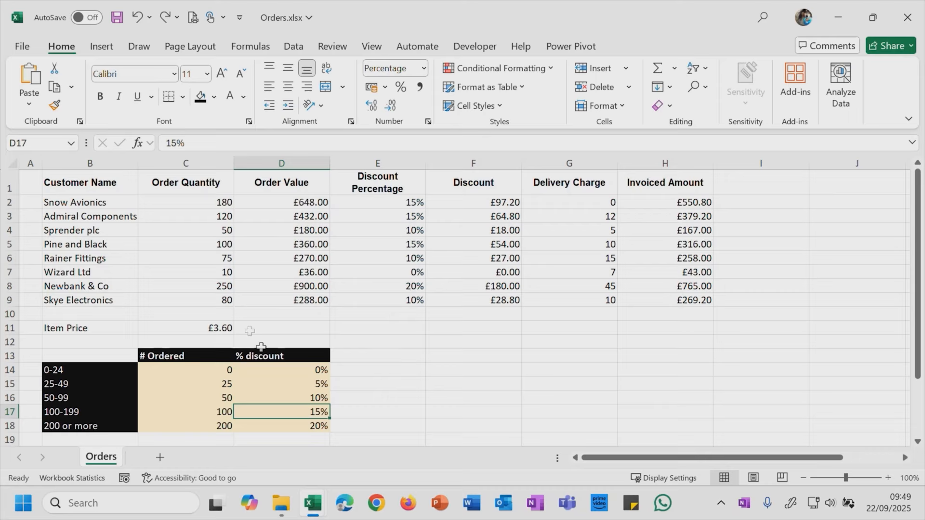
# - Trace Rainer Fittings' order quantity in C6 through the # Ordered thresholds to its matching % discount
pyautogui.click(211, 254)
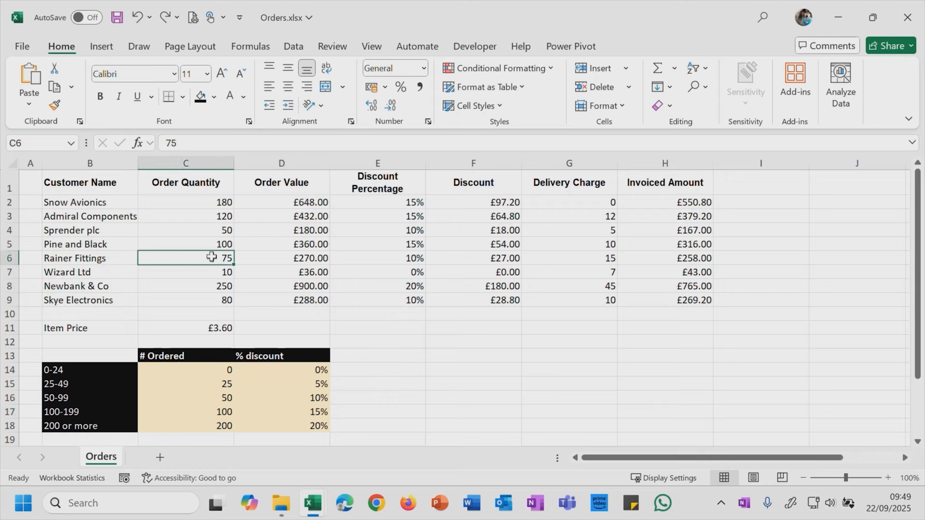
pyautogui.click(207, 371)
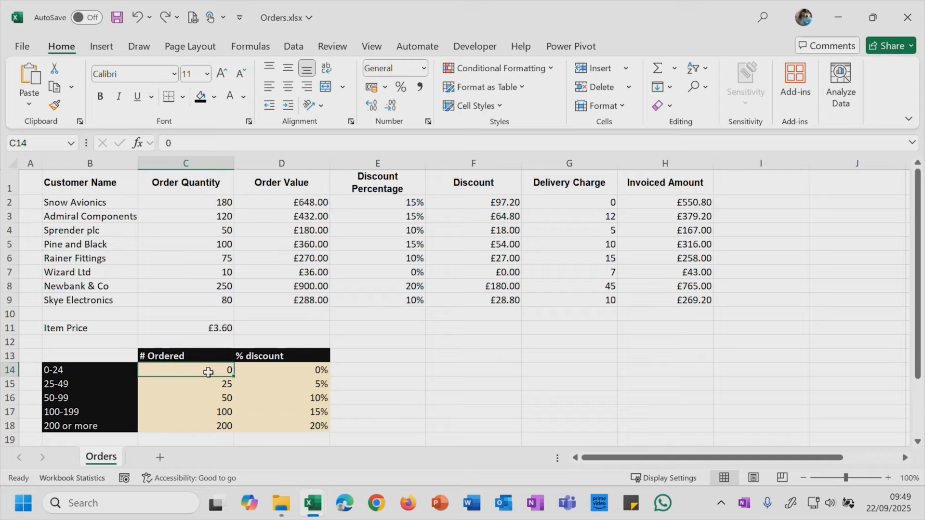
pyautogui.click(210, 383)
pyautogui.click(216, 398)
pyautogui.click(215, 413)
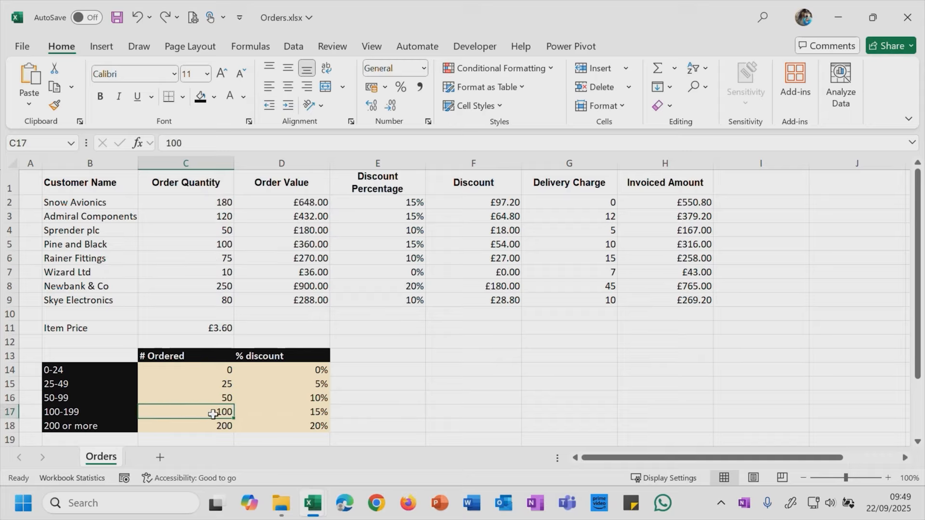
pyautogui.click(221, 397)
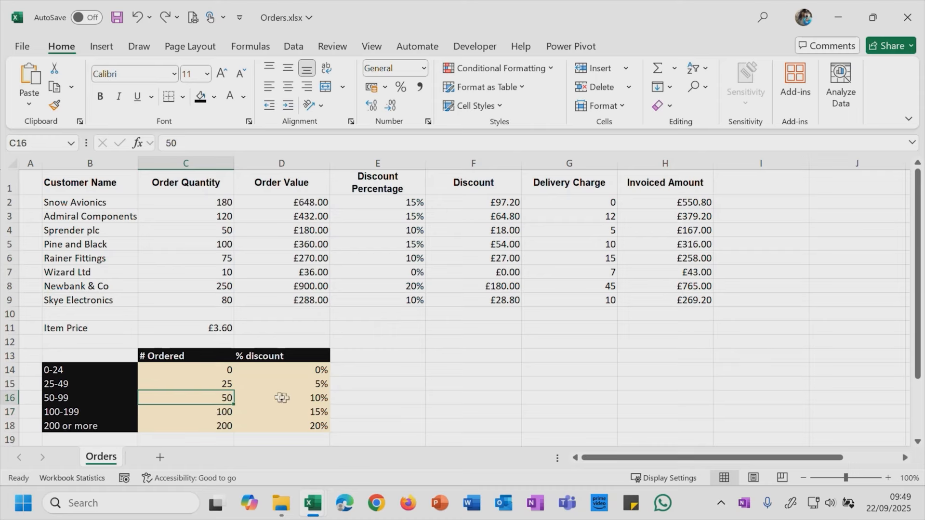
pyautogui.click(299, 395)
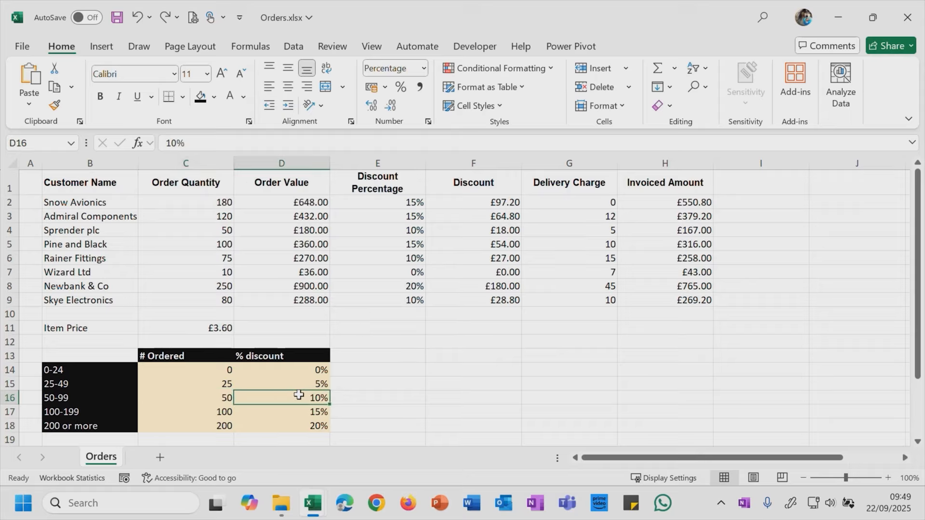
pyautogui.click(204, 369)
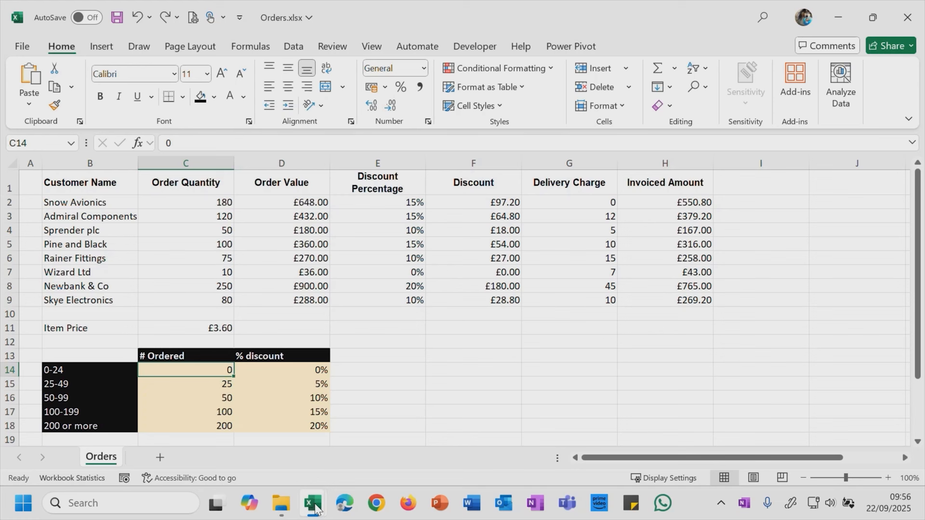
# - Switch to the IFS and SWITCH (complete) workbook and examine the ratings lookup table in L9:M13 of the Ratings sheet
pyautogui.moveTo(315, 508)
pyautogui.click(385, 424)
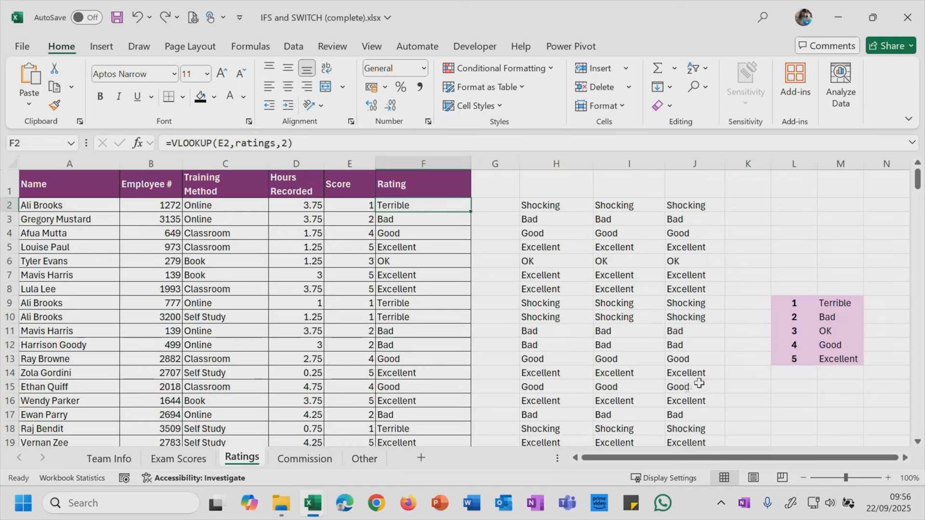
pyautogui.moveTo(792, 303); pyautogui.dragTo(839, 359)
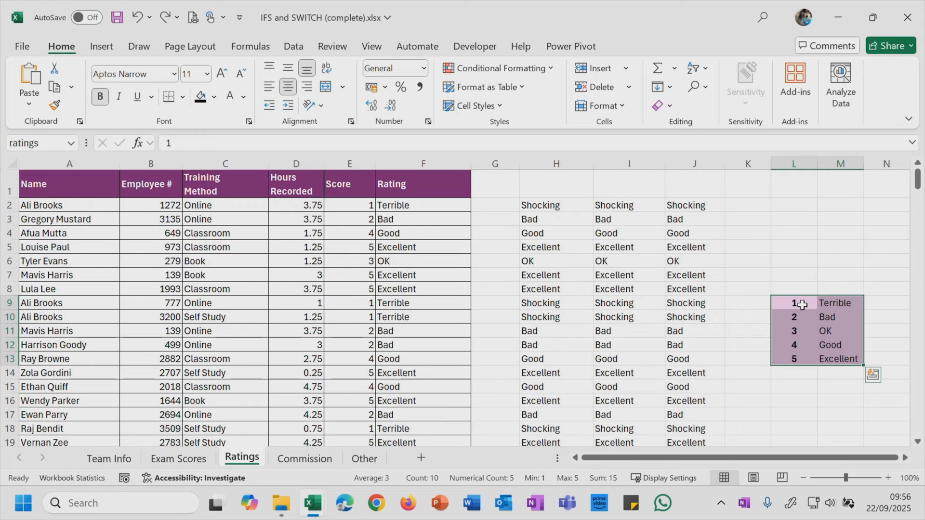
# - Return to Orders.xlsx and compare the HLOOKUP formula in G2 and its customer name in B2 with the Agreed Delivery Charges table
pyautogui.moveTo(314, 506)
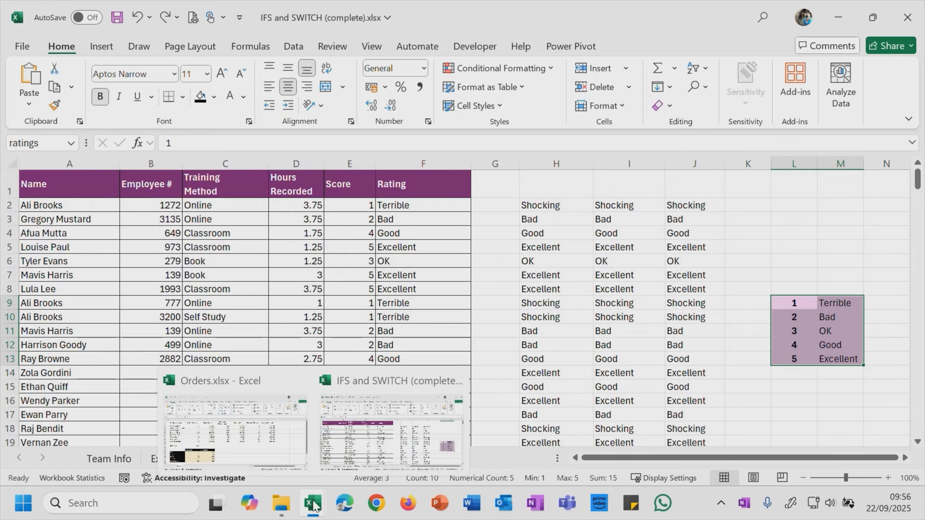
pyautogui.click(250, 440)
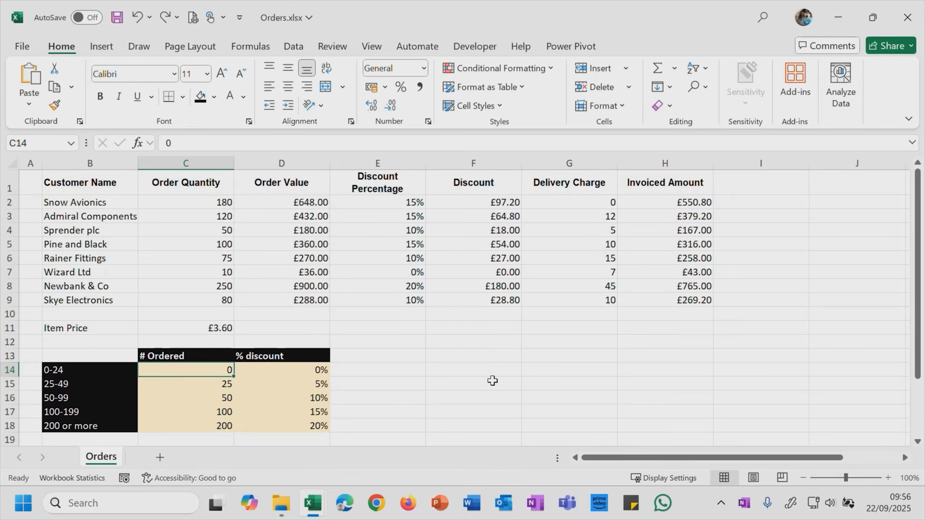
pyautogui.click(551, 203)
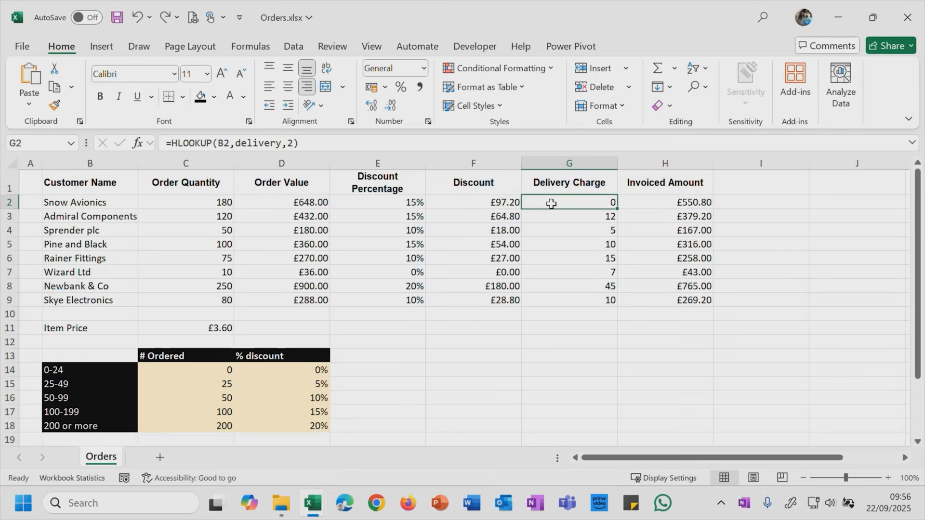
pyautogui.click(75, 203)
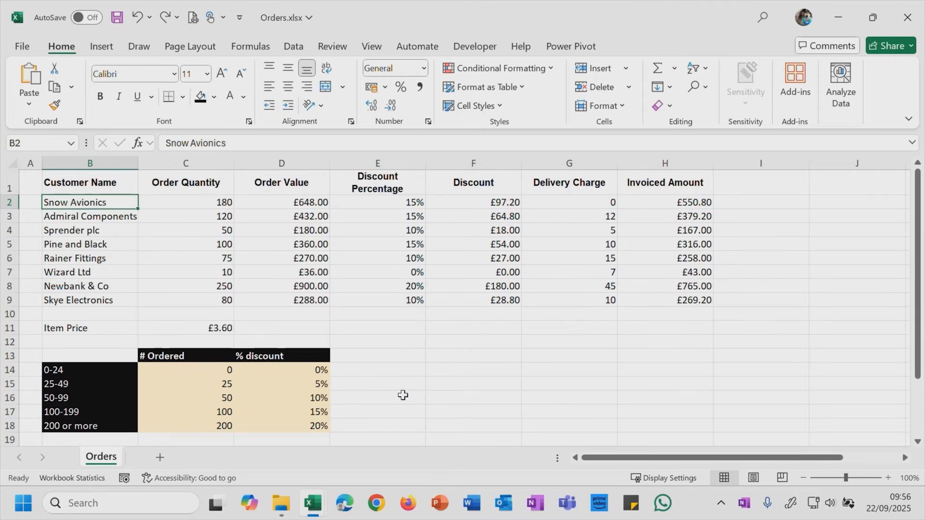
pyautogui.scroll(-2, 395, 394)
# - Replace the customer name in B3 with Quest Buildings, a customer missing from the Agreed Delivery Charges table
pyautogui.click(98, 216)
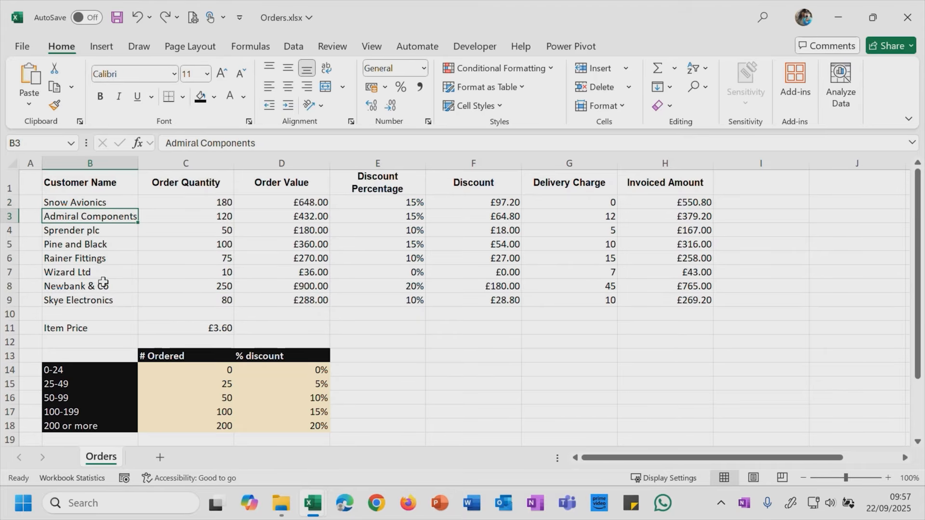
pyautogui.scroll(-2, 103, 284)
pyautogui.scroll(2, 82, 392)
pyautogui.write('Quest Buildings')
pyautogui.press('Return')
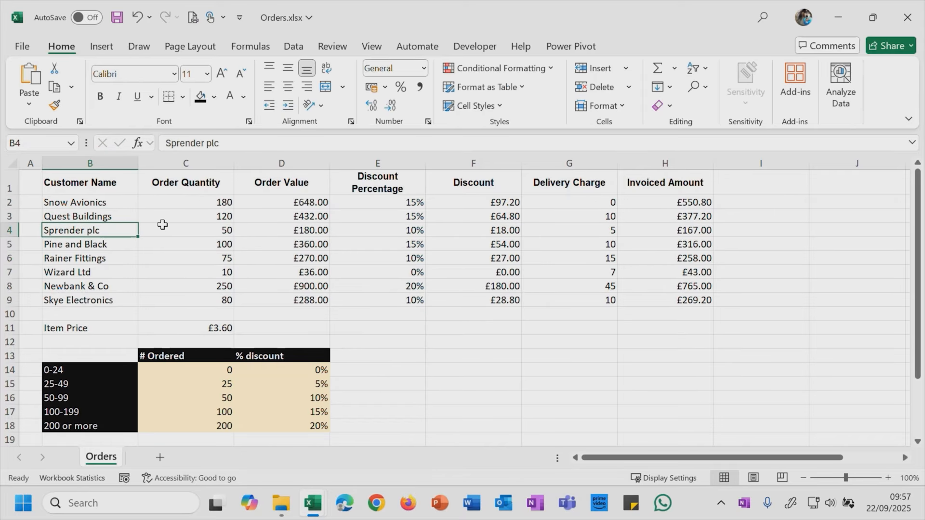
# - Check the Delivery Charge formula and result for Quest Buildings in G3 against the Agreed Delivery Charges table
pyautogui.click(120, 216)
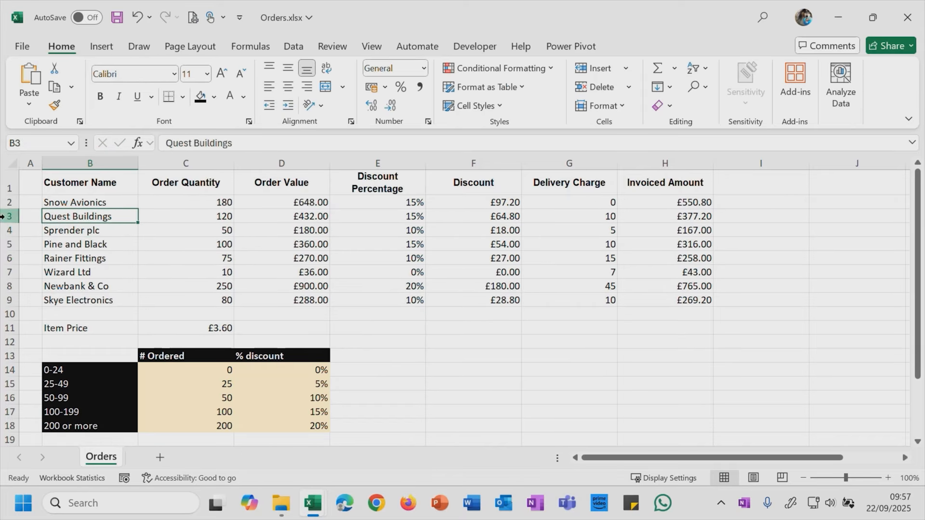
pyautogui.click(5, 216)
pyautogui.click(120, 214)
pyautogui.click(579, 214)
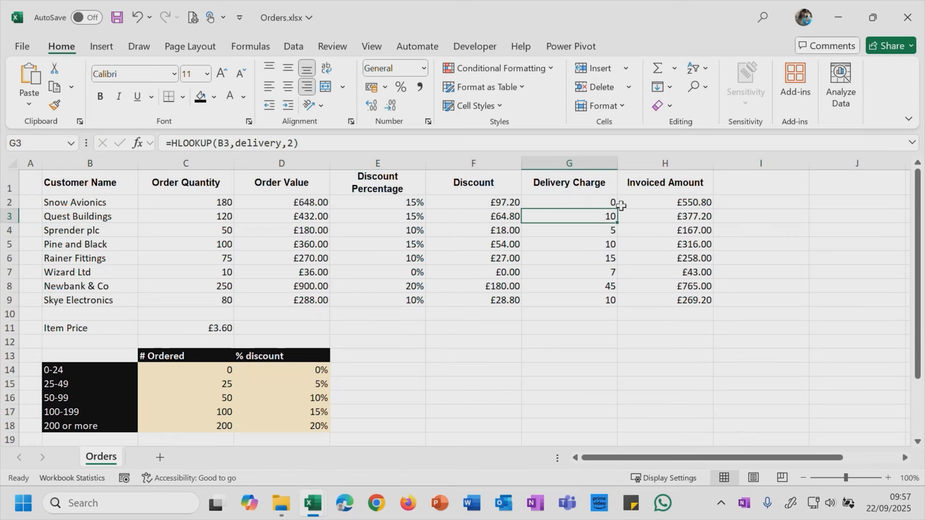
pyautogui.scroll(-3, 457, 337)
pyautogui.scroll(3, 481, 342)
# - Compare the Quest Buildings name in B3 with the customer names in row 22 and examine Pine and Black's charge in D23
pyautogui.click(58, 217)
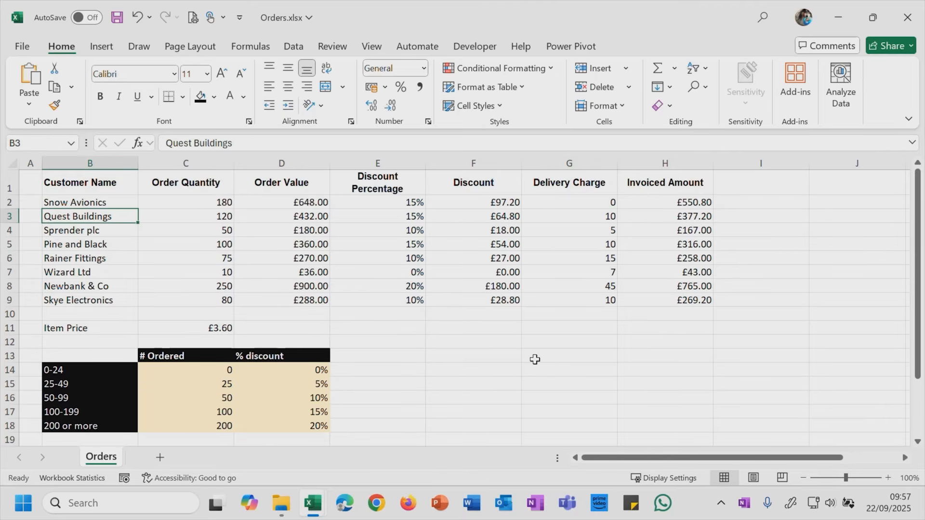
pyautogui.scroll(-1, 534, 359)
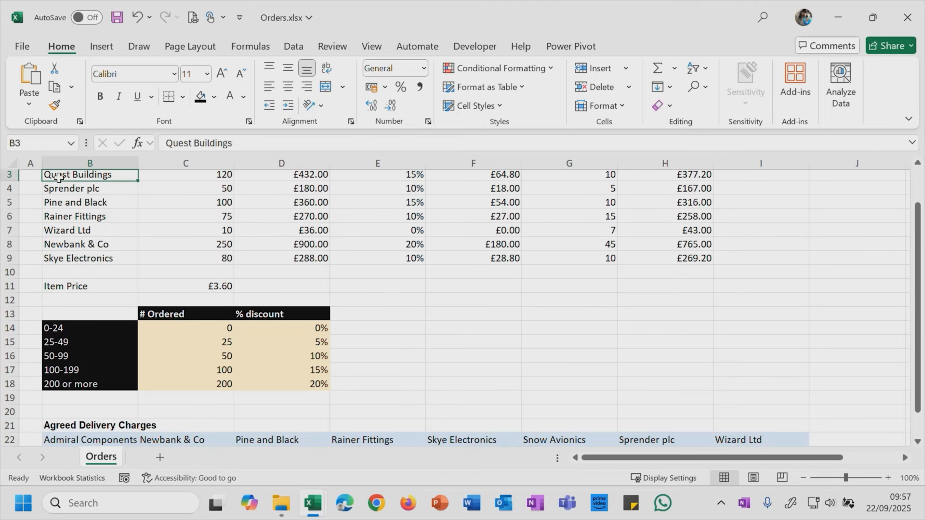
pyautogui.scroll(-1, 521, 389)
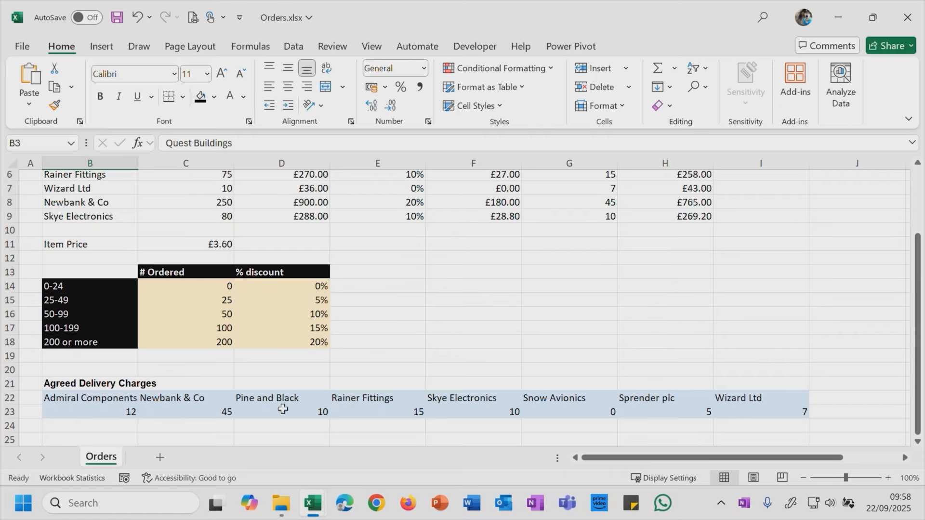
pyautogui.click(284, 410)
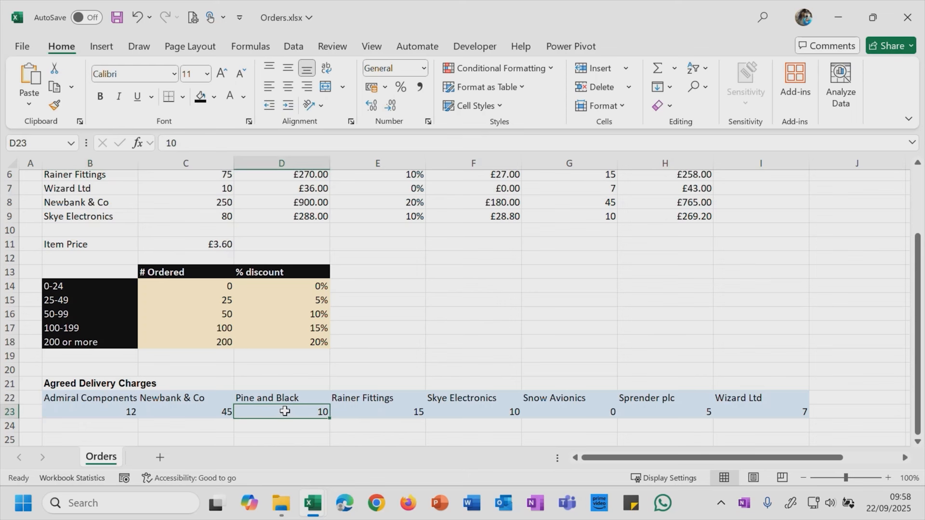
pyautogui.scroll(1, 285, 410)
pyautogui.scroll(-1, 285, 410)
# - Switch to the IFS and SWITCH (complete) workbook and review the exam scores, empty Grade column, and nested IF and IFS formulas on Exam Scores
pyautogui.moveTo(322, 510)
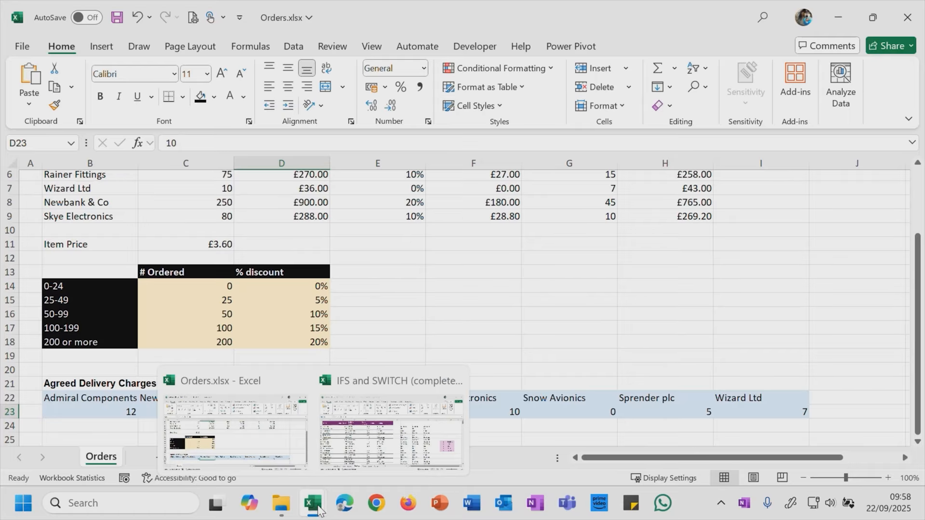
pyautogui.click(363, 457)
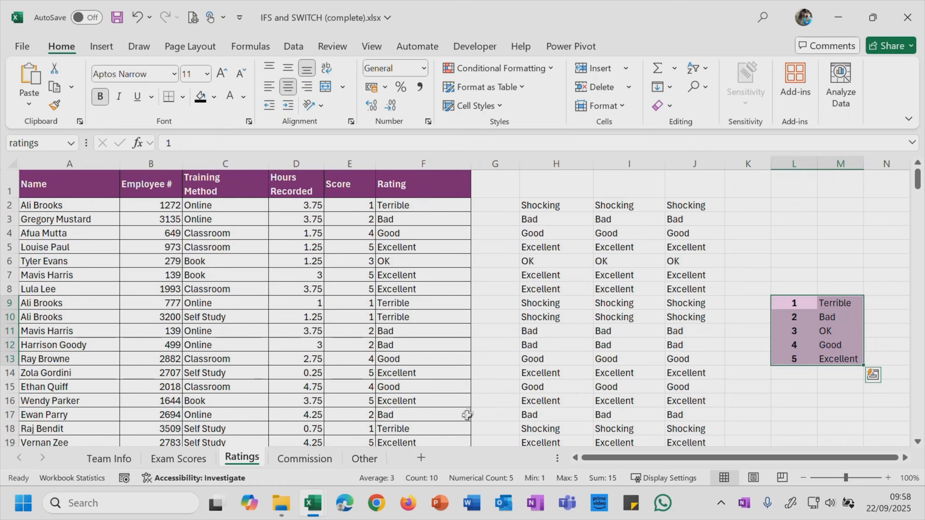
pyautogui.click(187, 461)
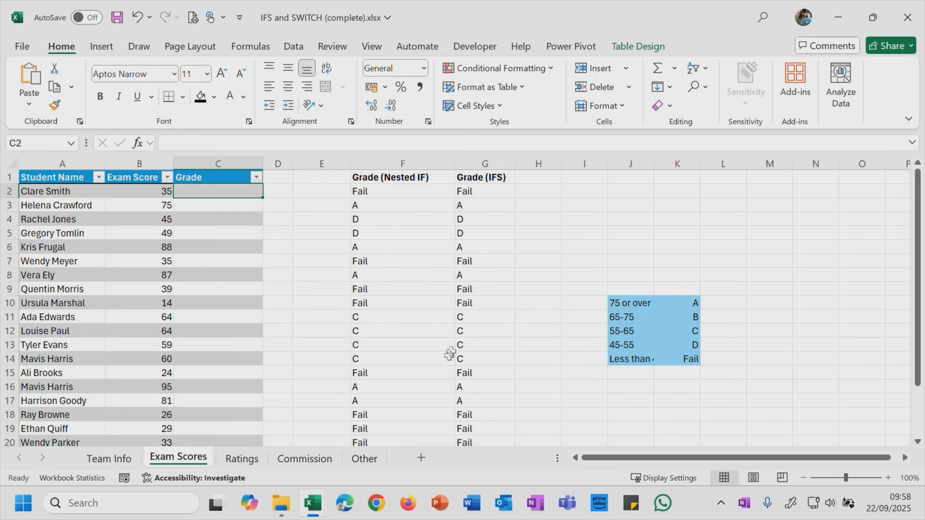
pyautogui.click(127, 193)
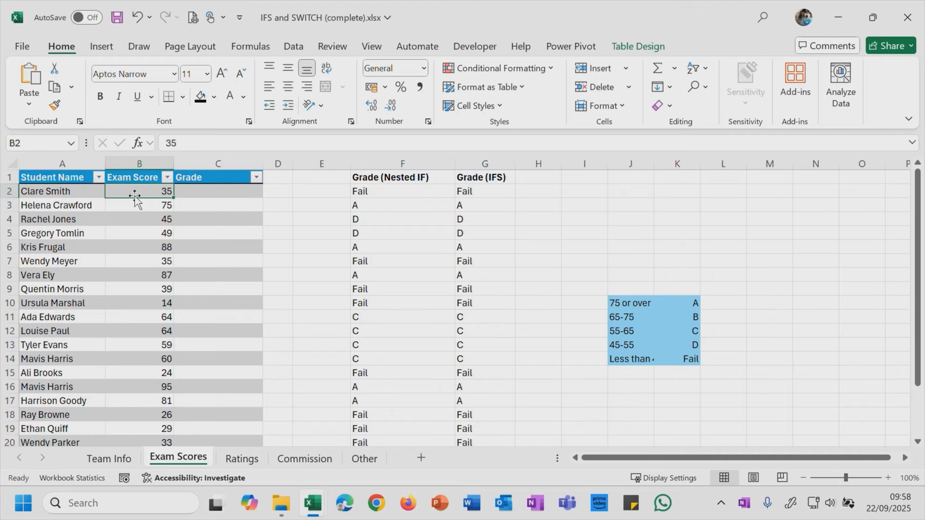
pyautogui.click(238, 192)
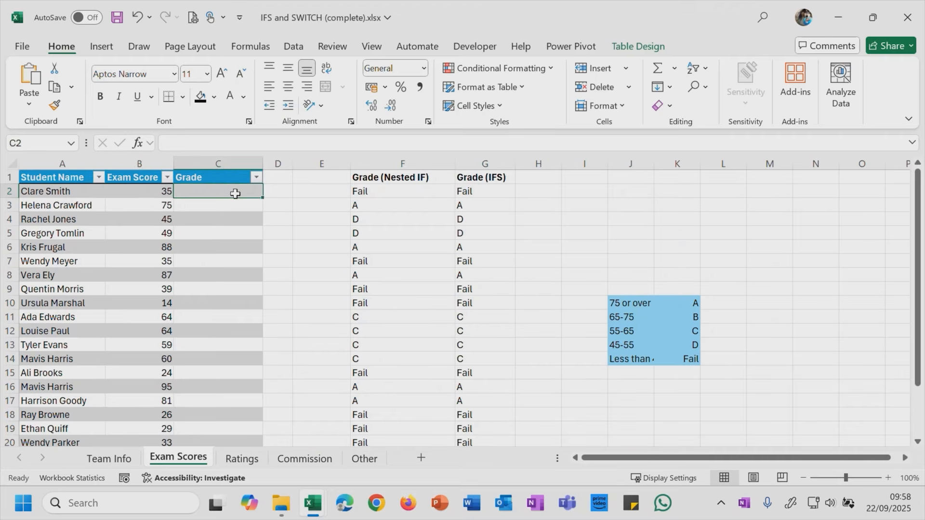
pyautogui.click(394, 192)
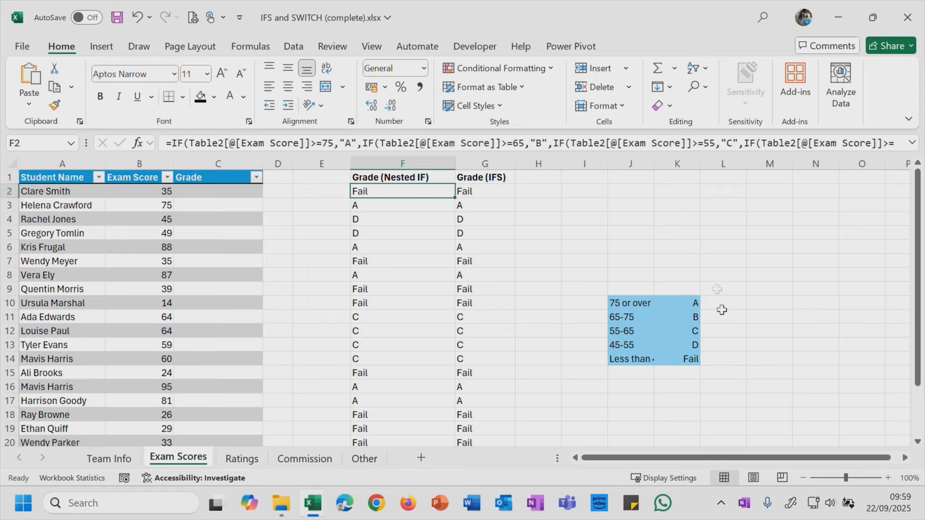
pyautogui.click(499, 189)
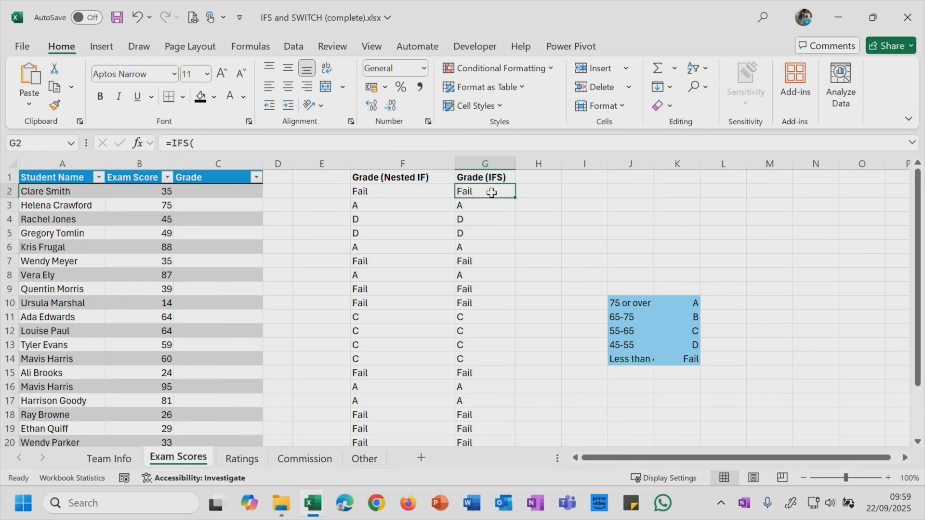
# - Examine the full IFS formula in G2, including its score thresholds and grades, and check the empty Grade cell C2
pyautogui.click(912, 143)
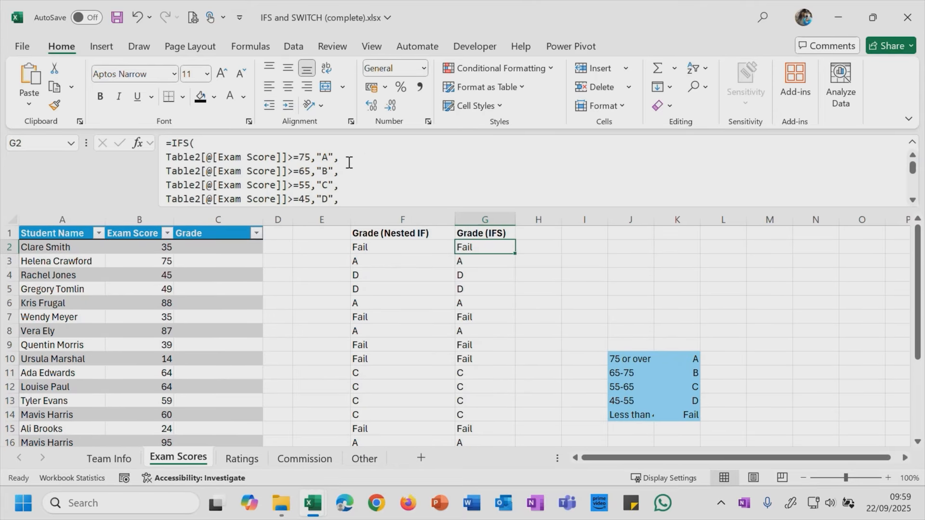
pyautogui.click(911, 144)
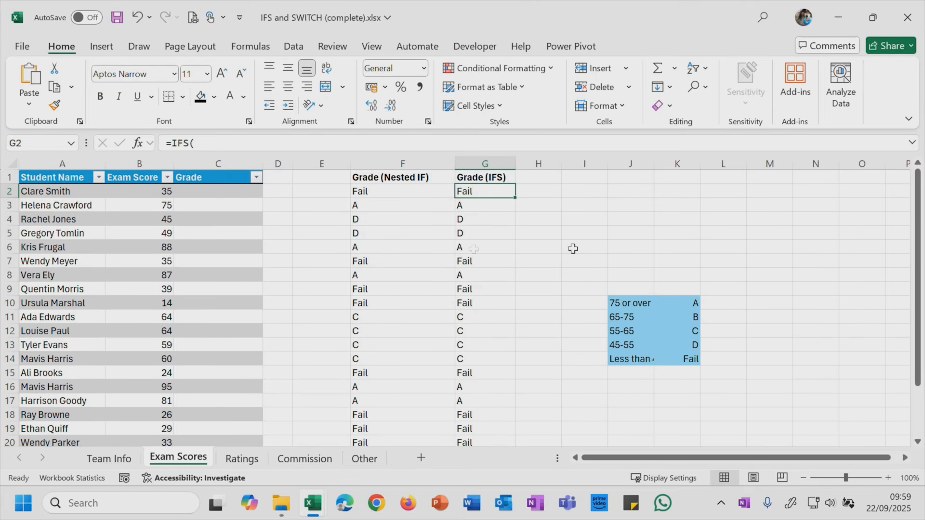
pyautogui.click(197, 192)
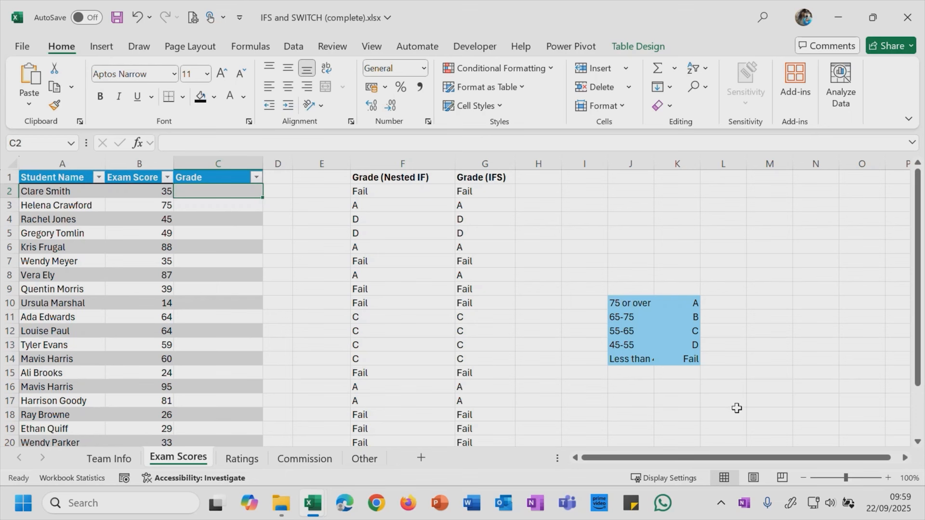
# - Replace the score bands in J10:J14 with the lower limits 75, 65, 55, 45 and 0
pyautogui.click(639, 317)
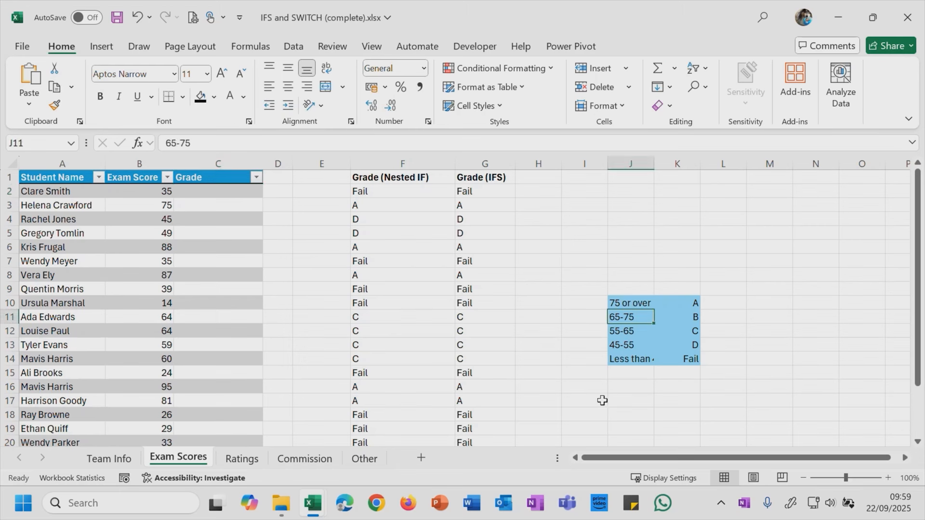
pyautogui.click(635, 301)
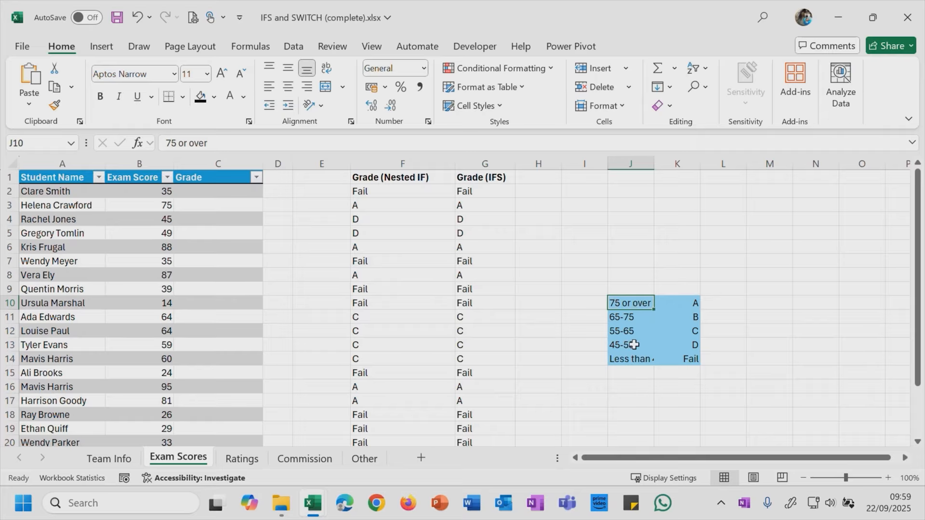
pyautogui.write('75')
pyautogui.press('Return')
pyautogui.write('65')
pyautogui.press('Return')
pyautogui.write('55')
pyautogui.press('Return')
pyautogui.write('45')
pyautogui.press('Return')
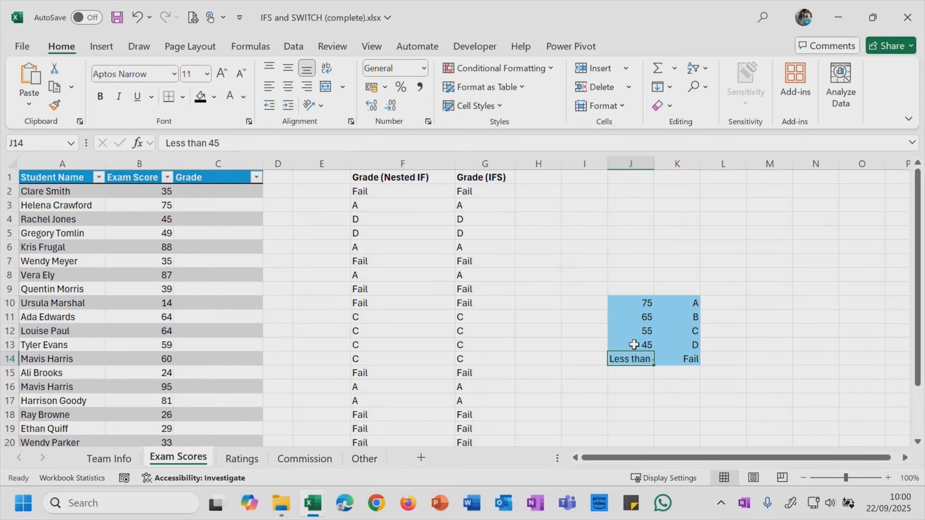
pyautogui.write('0')
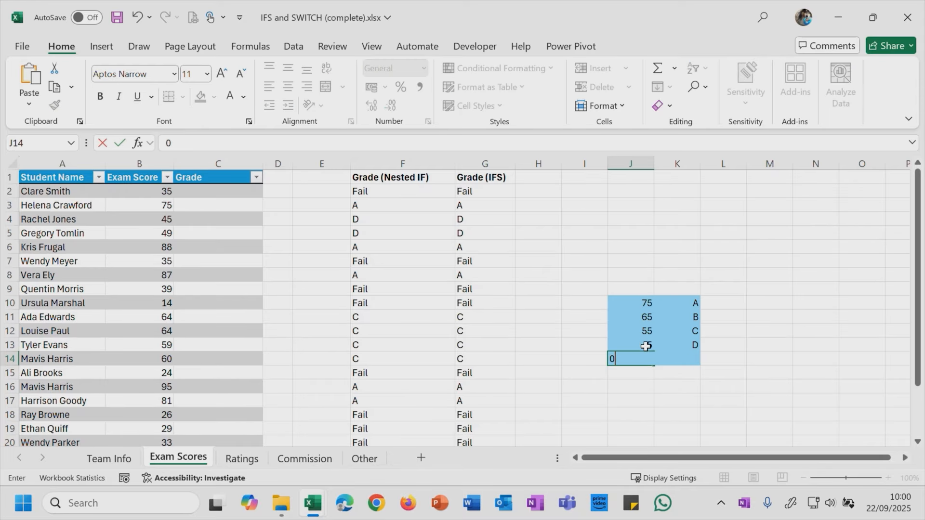
pyautogui.click(761, 322)
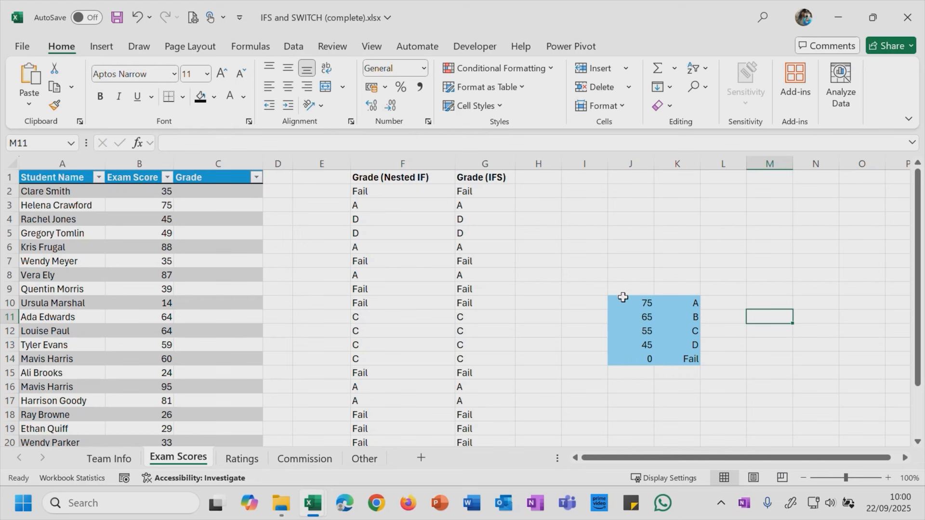
# - Sort the grade table in J10:K14 by ascending score and paste a transposed copy of it starting at J3
pyautogui.moveTo(629, 300); pyautogui.dragTo(677, 357)
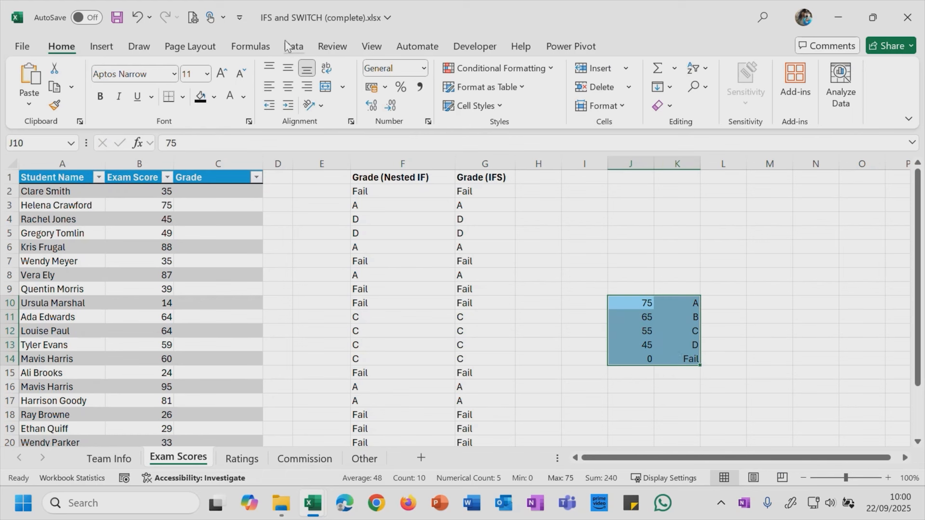
pyautogui.click(295, 48)
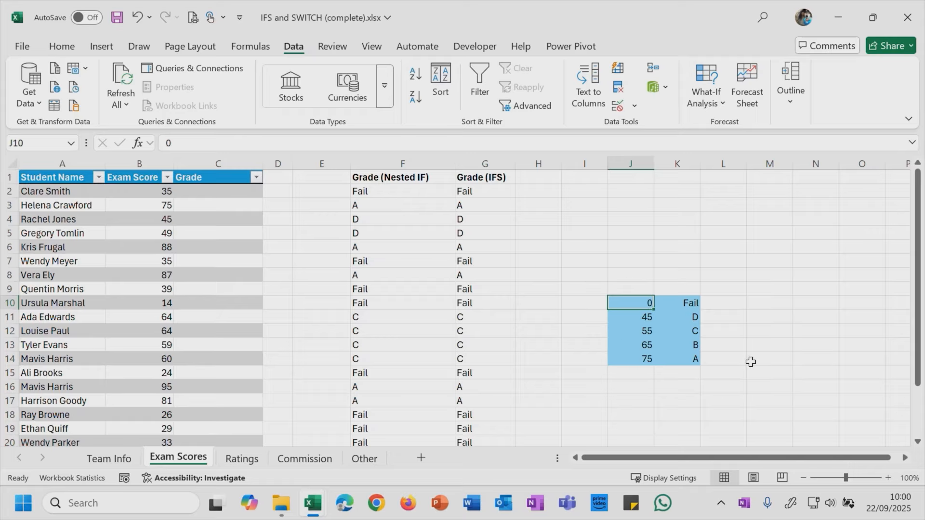
pyautogui.moveTo(625, 304); pyautogui.dragTo(675, 357)
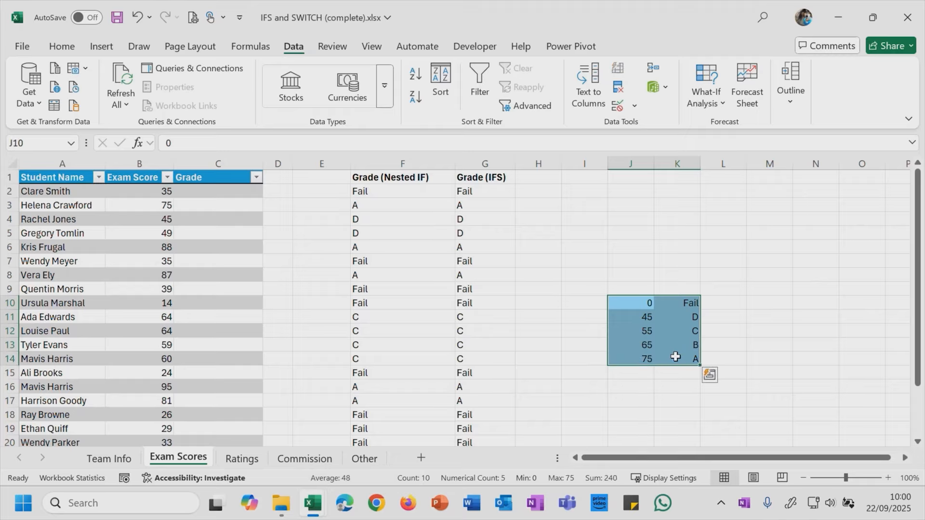
pyautogui.hotkey('ctrl', 'c')
pyautogui.click(632, 207)
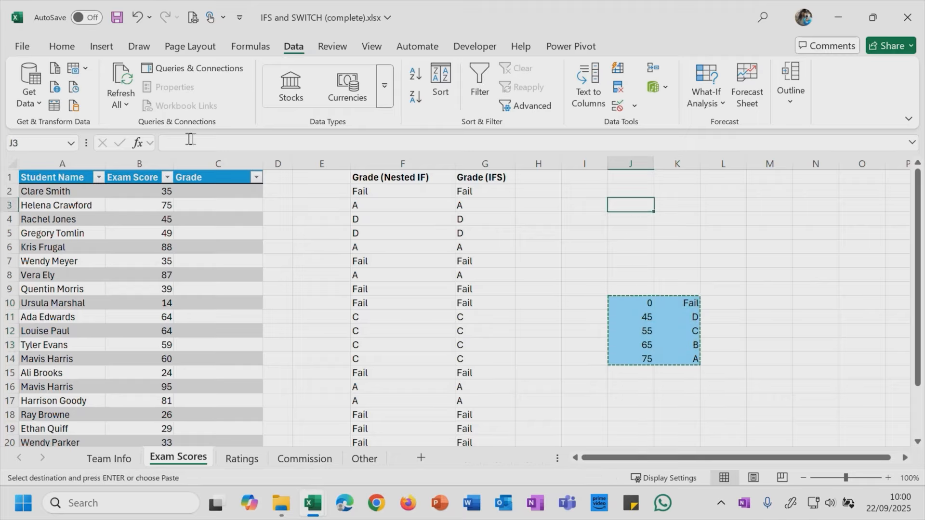
pyautogui.click(61, 47)
pyautogui.click(28, 107)
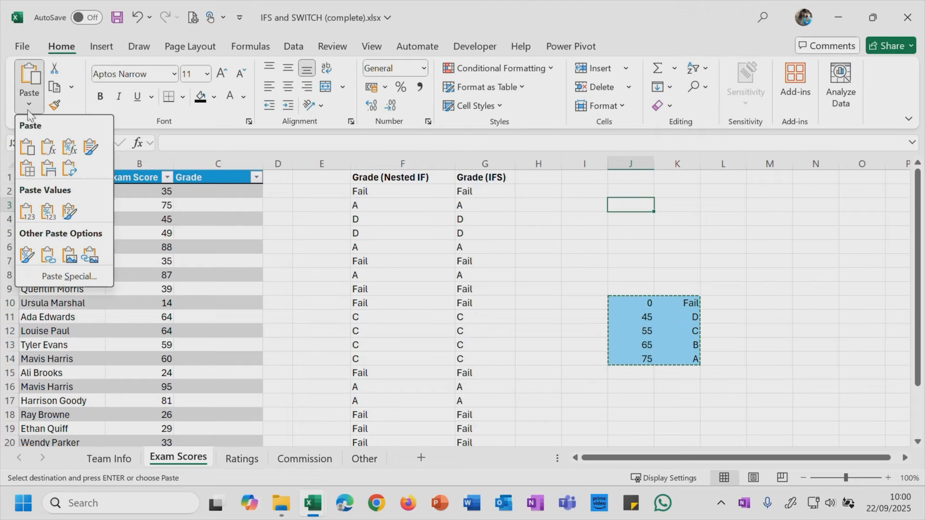
pyautogui.click(71, 170)
pyautogui.click(808, 289)
pyautogui.press('Escape')
# - Clear the contents and formatting of the original vertical grade table in J10:K14, keeping the horizontal copy in J3:N4
pyautogui.moveTo(592, 292); pyautogui.dragTo(698, 376)
pyautogui.click(671, 105)
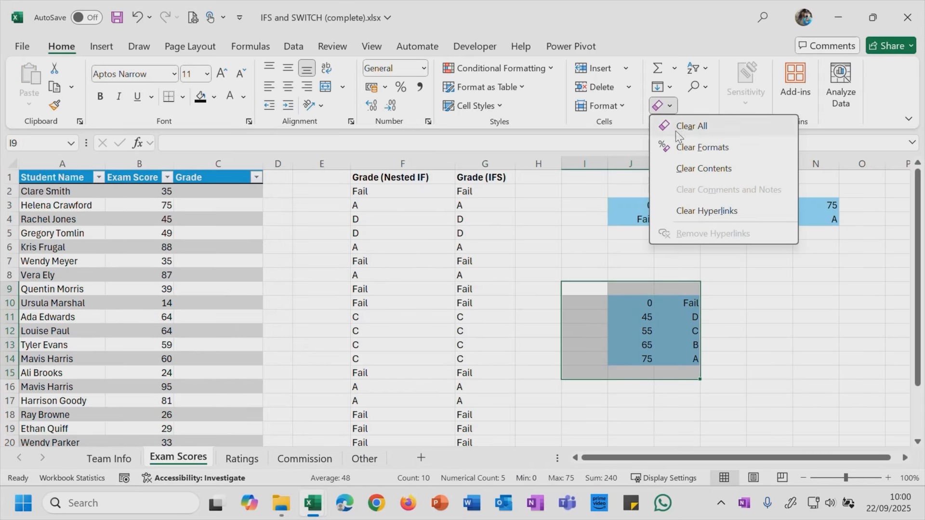
pyautogui.click(679, 124)
pyautogui.click(769, 313)
pyautogui.moveTo(638, 202); pyautogui.dragTo(834, 219)
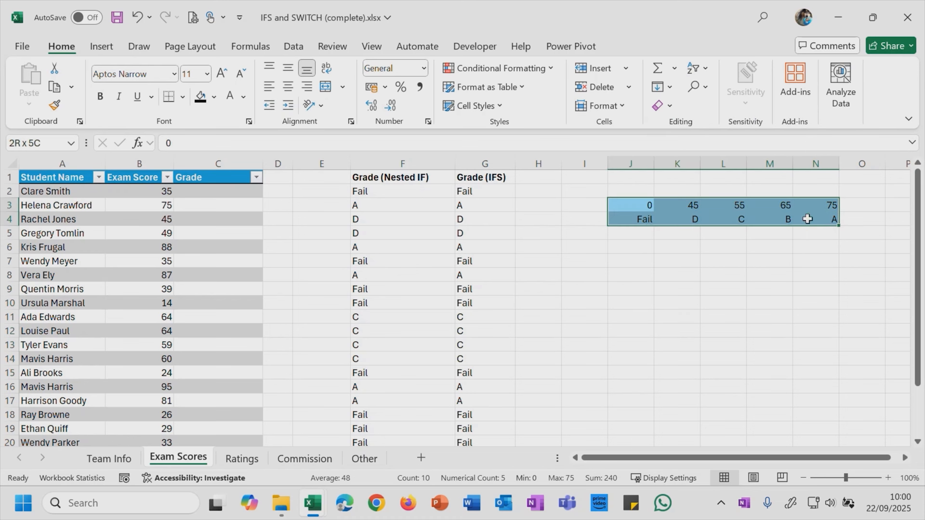
pyautogui.click(732, 260)
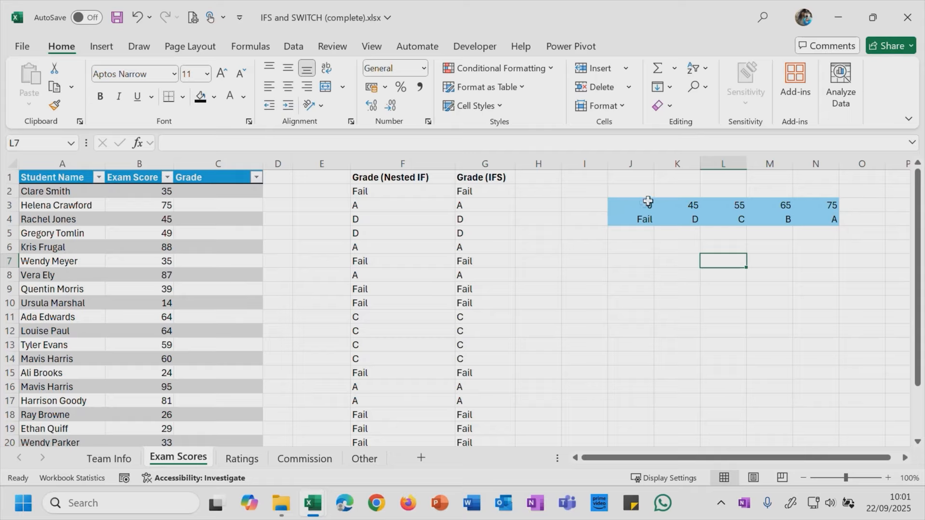
# - Fill the Grade column from C2 with =HLOOKUP([@[Exam Score]],$J$3:$N$4,2), using an absolute reference to the horizontal grade table
pyautogui.click(221, 195)
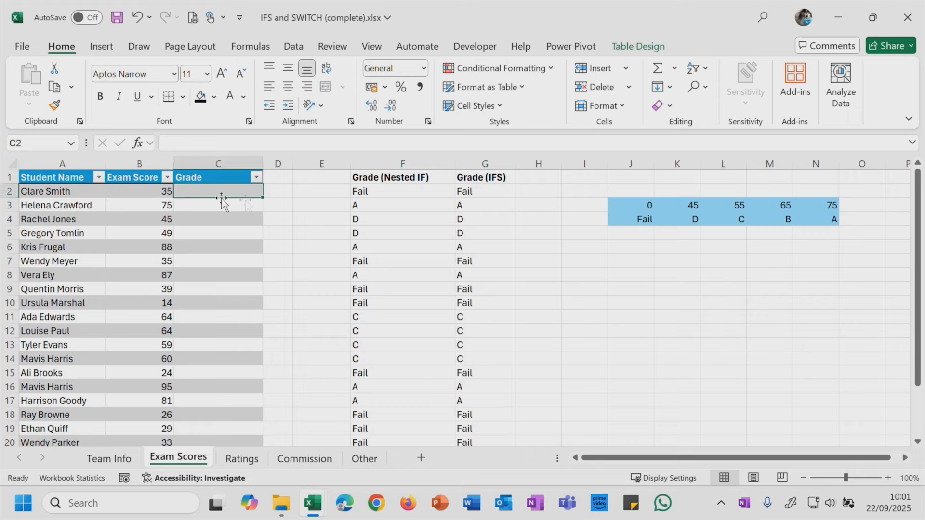
pyautogui.write('=hlookup(')
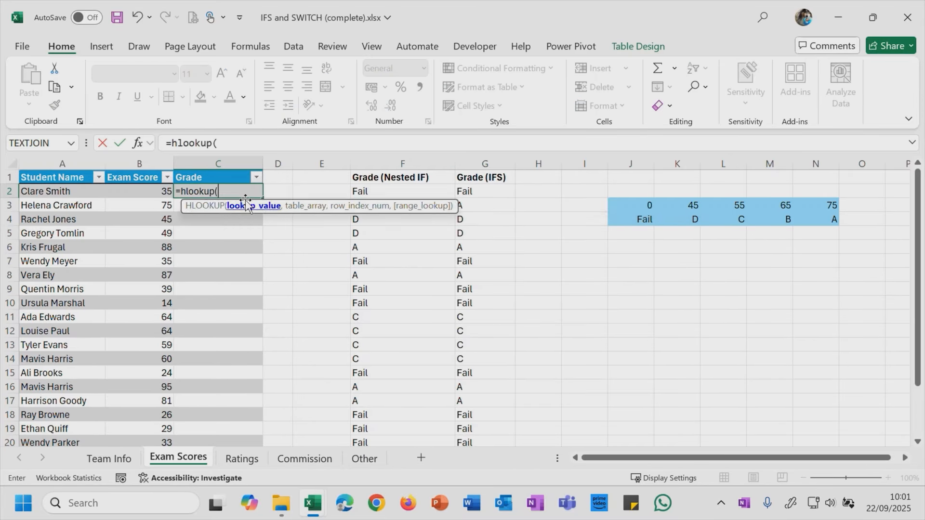
pyautogui.click(127, 191)
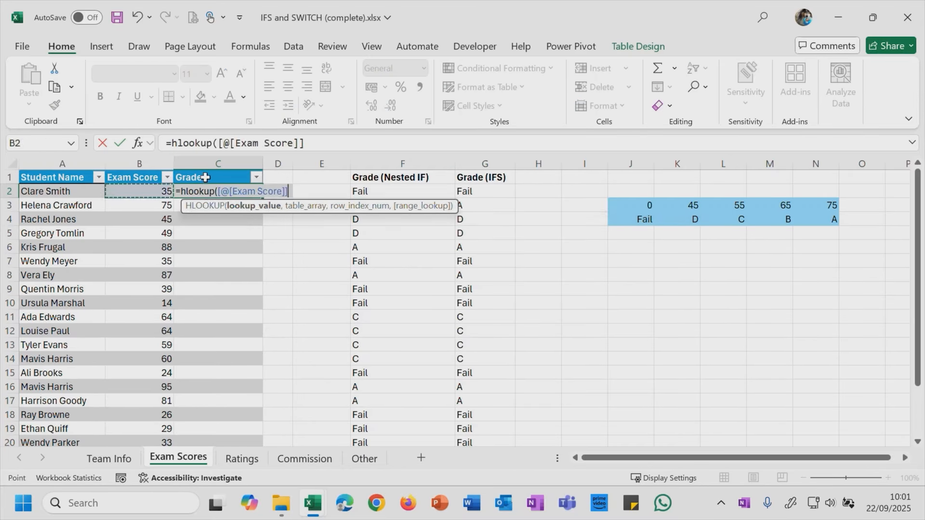
pyautogui.write(',')
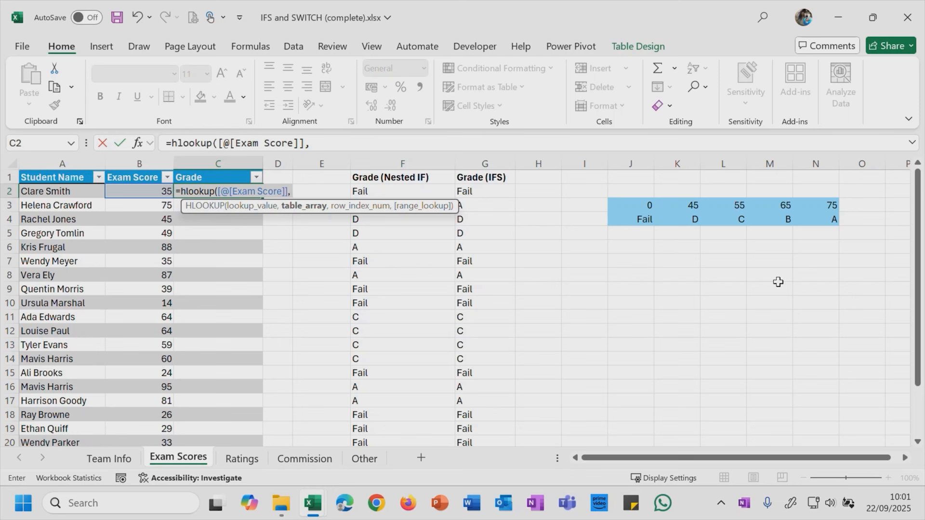
pyautogui.moveTo(635, 205); pyautogui.dragTo(826, 221)
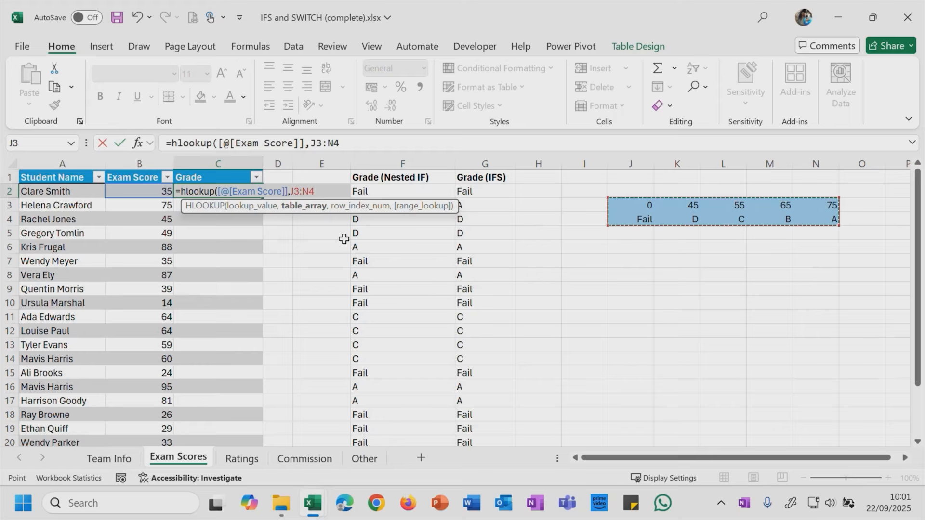
pyautogui.press('F4')
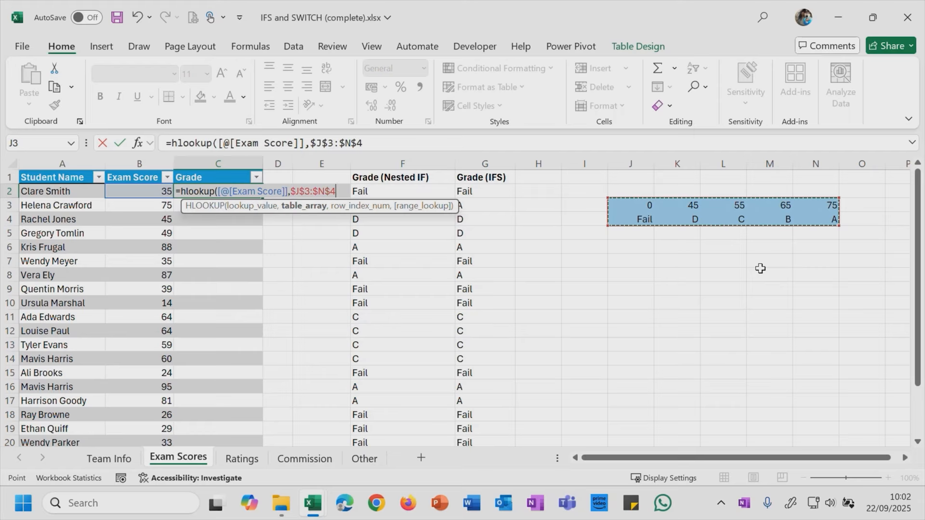
pyautogui.write(',2')
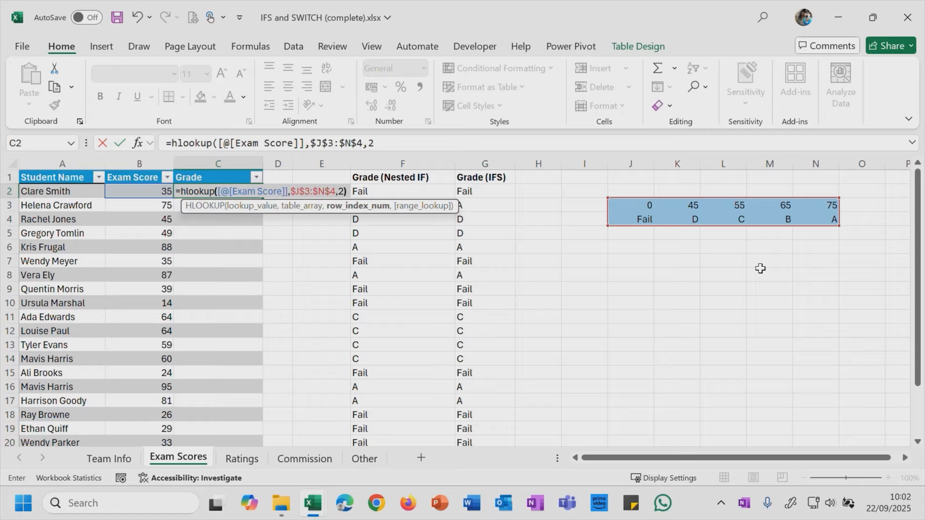
pyautogui.write(')')
pyautogui.press('Return')
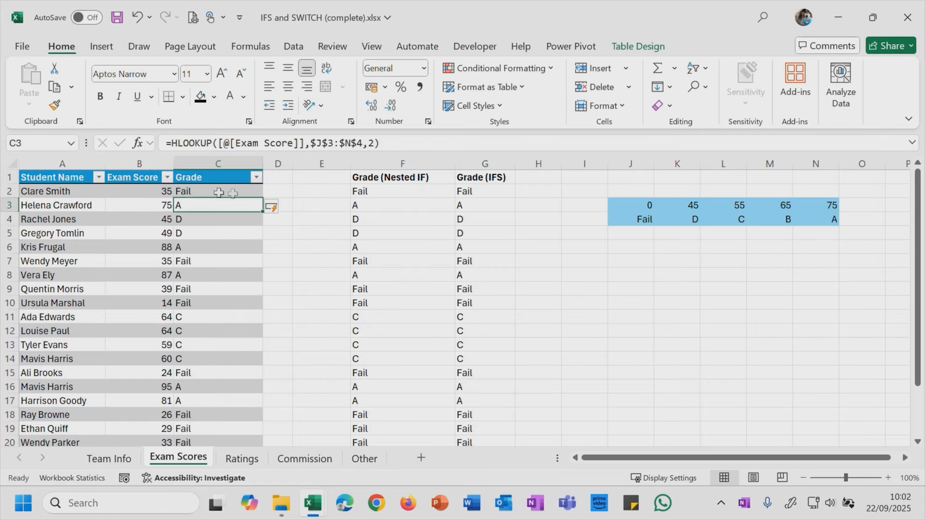
# - Compare the HLOOKUP grades in column C with the nested IF grades in column F for the first few students
pyautogui.click(355, 192)
pyautogui.click(222, 209)
pyautogui.click(384, 202)
pyautogui.click(221, 218)
pyautogui.click(395, 220)
pyautogui.click(238, 235)
pyautogui.click(220, 193)
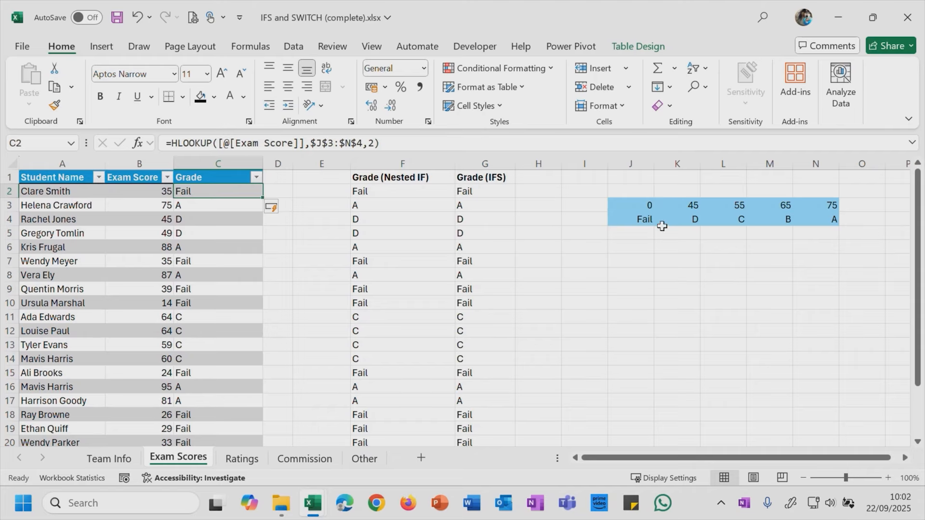
# - Set the lower limit for grade D in K3 to 35 and check the grade in C2
pyautogui.click(686, 209)
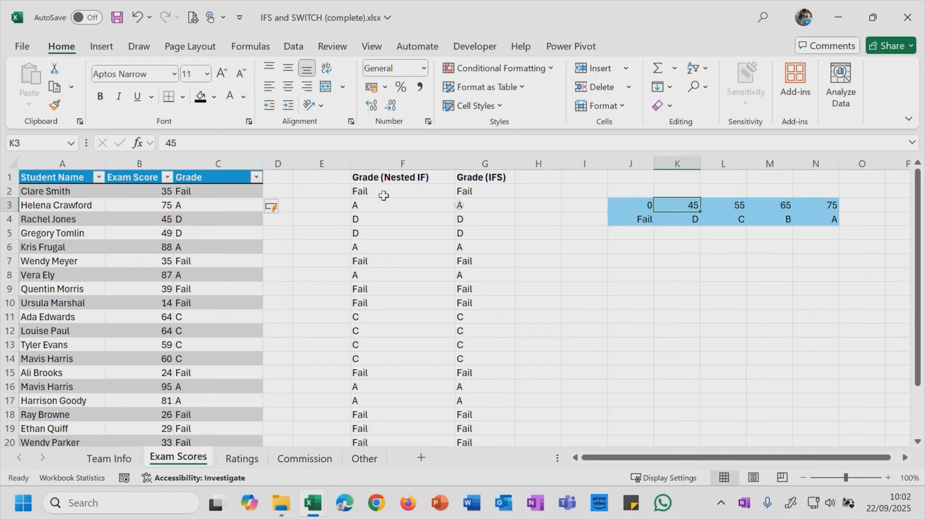
pyautogui.click(171, 143)
pyautogui.press('BackSpace')
pyautogui.write('3')
pyautogui.press('Return')
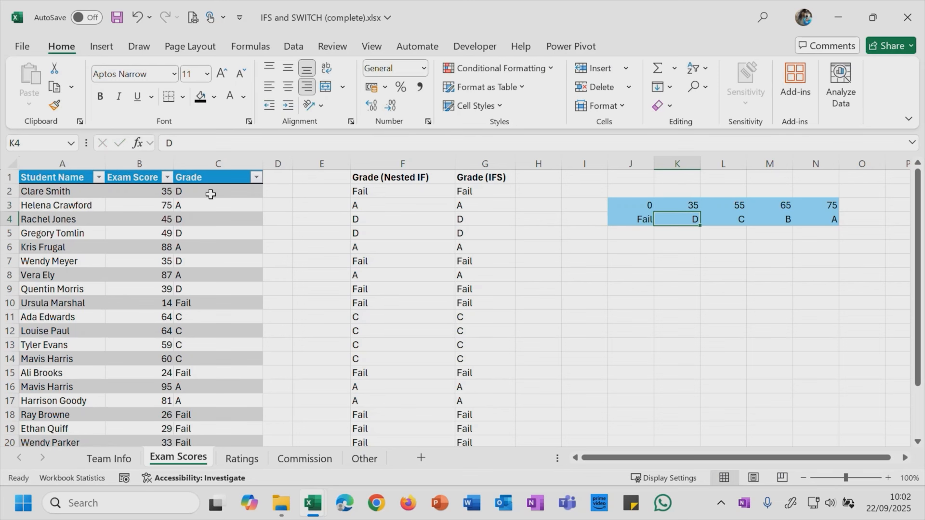
pyautogui.click(210, 194)
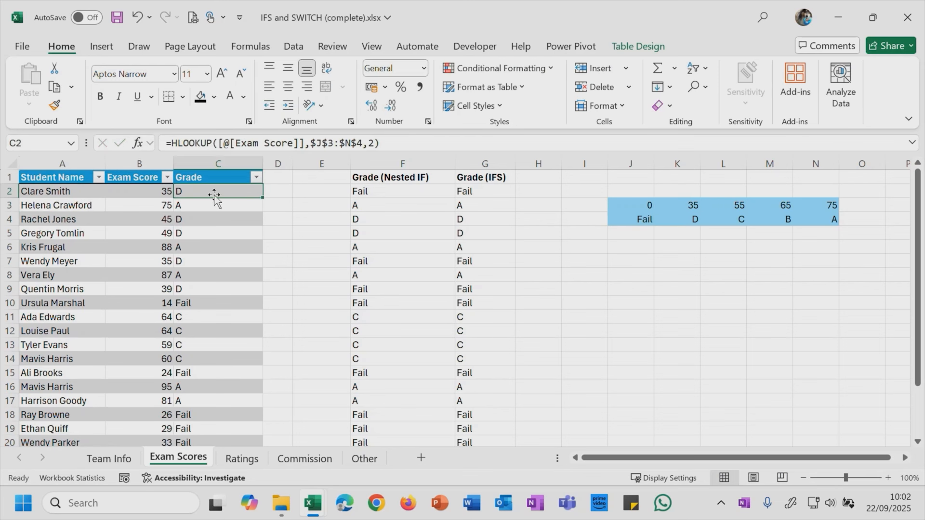